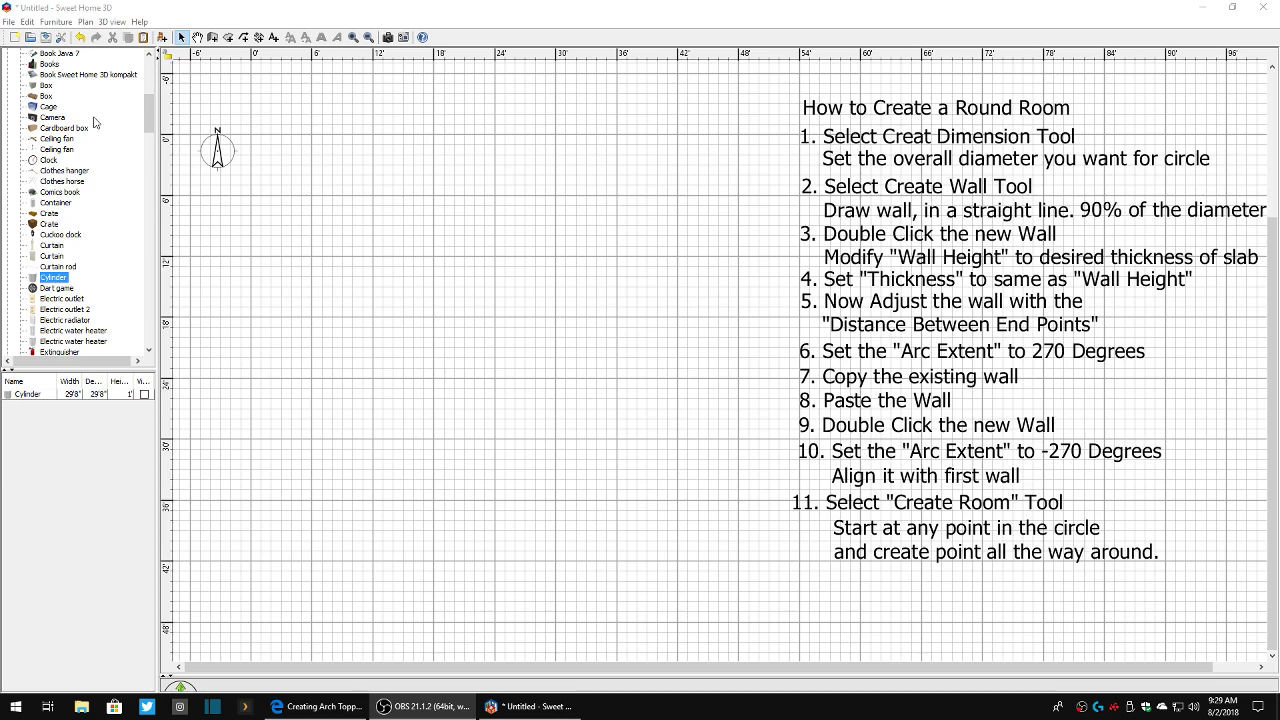
{"action": "left_click", "coordinate": [143, 24]}
{"action": "left_click", "coordinate": [187, 37]}
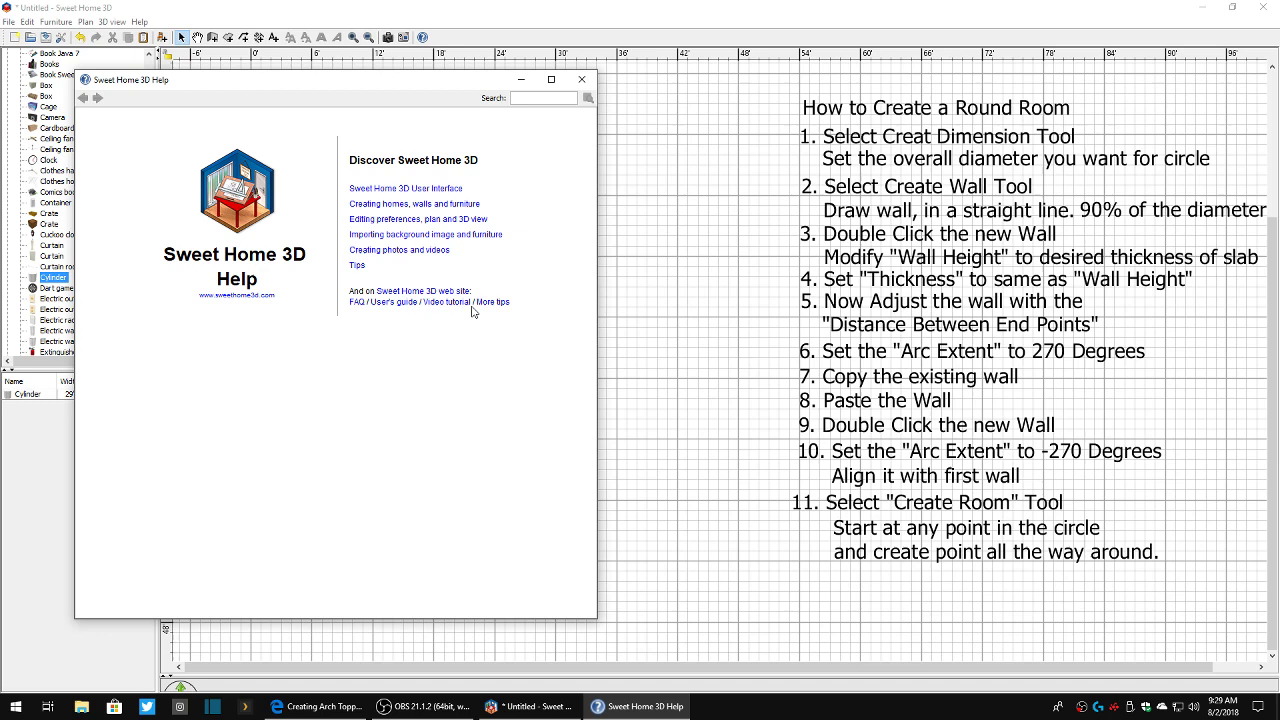
{"action": "left_click", "coordinate": [588, 82]}
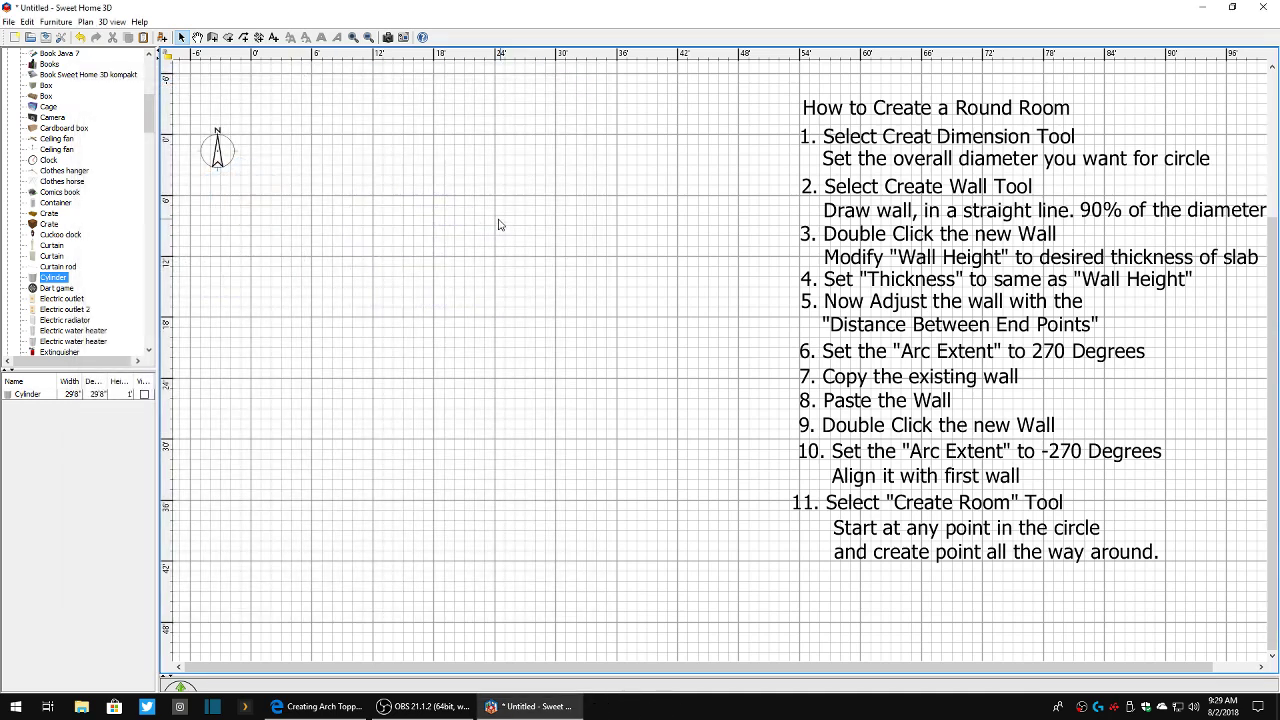
- Draw a horizontal 30' dimension line and reposition it so its extension lines reach upward, marking the circle's diameter
{"action": "left_click", "coordinate": [258, 38]}
{"action": "left_click", "coordinate": [251, 380]}
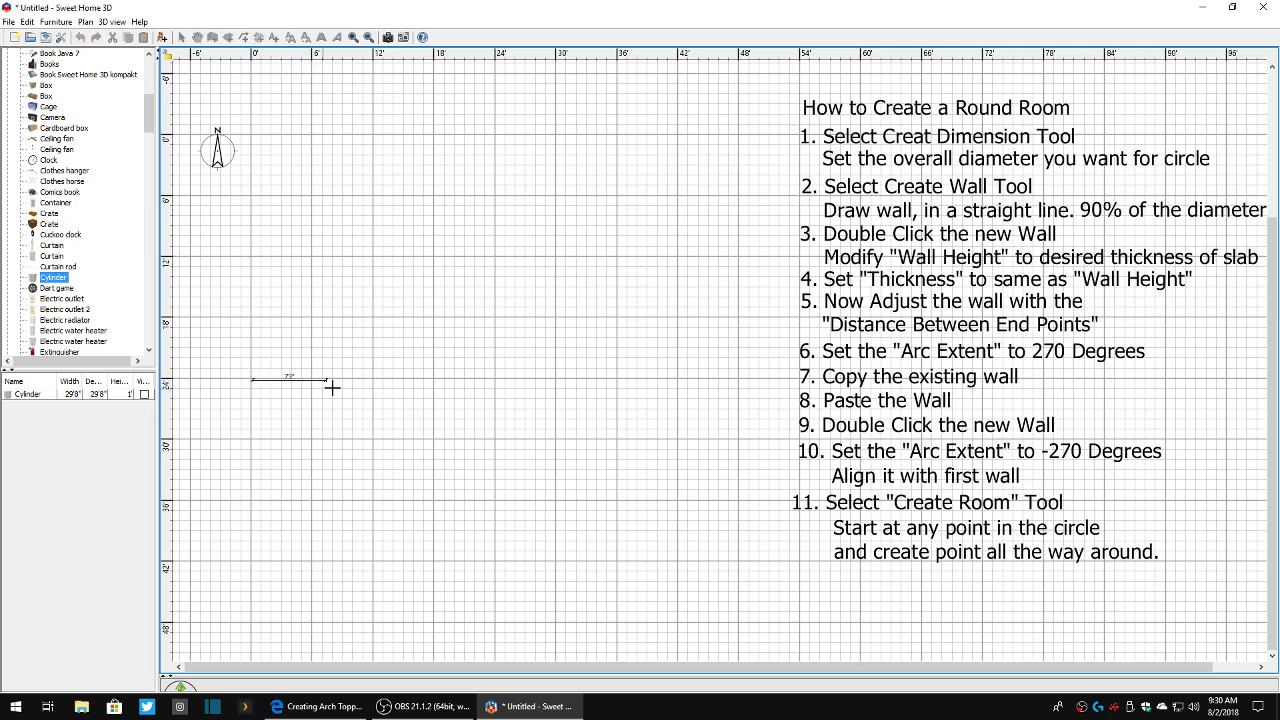
{"action": "double_click", "coordinate": [557, 403]}
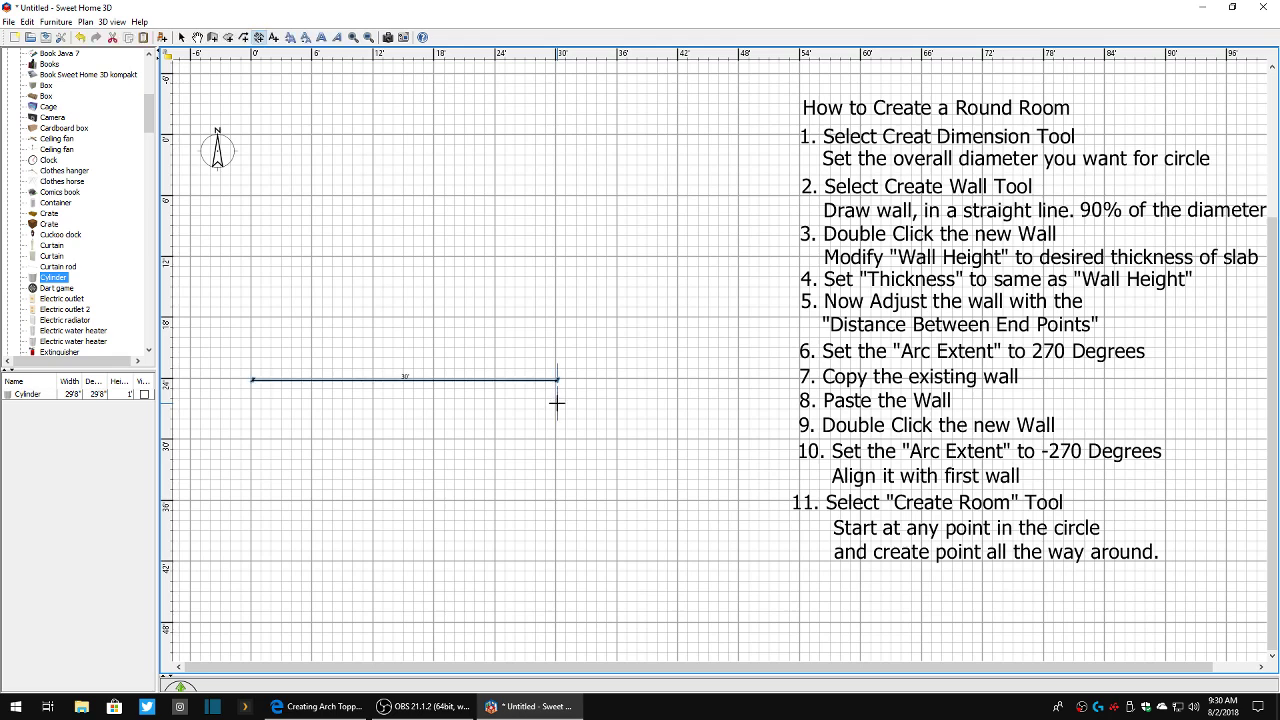
{"action": "left_click", "coordinate": [182, 38]}
{"action": "left_click_drag", "start_coordinate": [405, 386], "coordinate": [523, 447]}
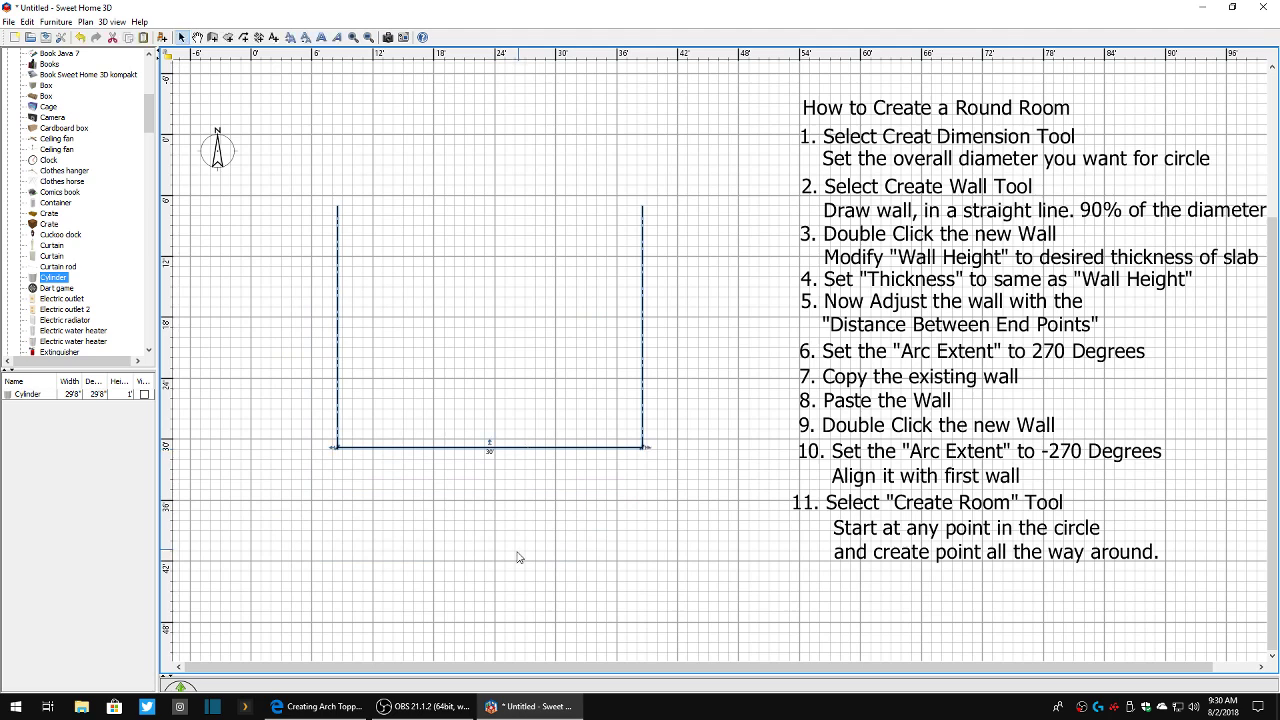
- Draw a straight horizontal wall about 21' long below the dimension line
{"action": "left_click", "coordinate": [212, 37]}
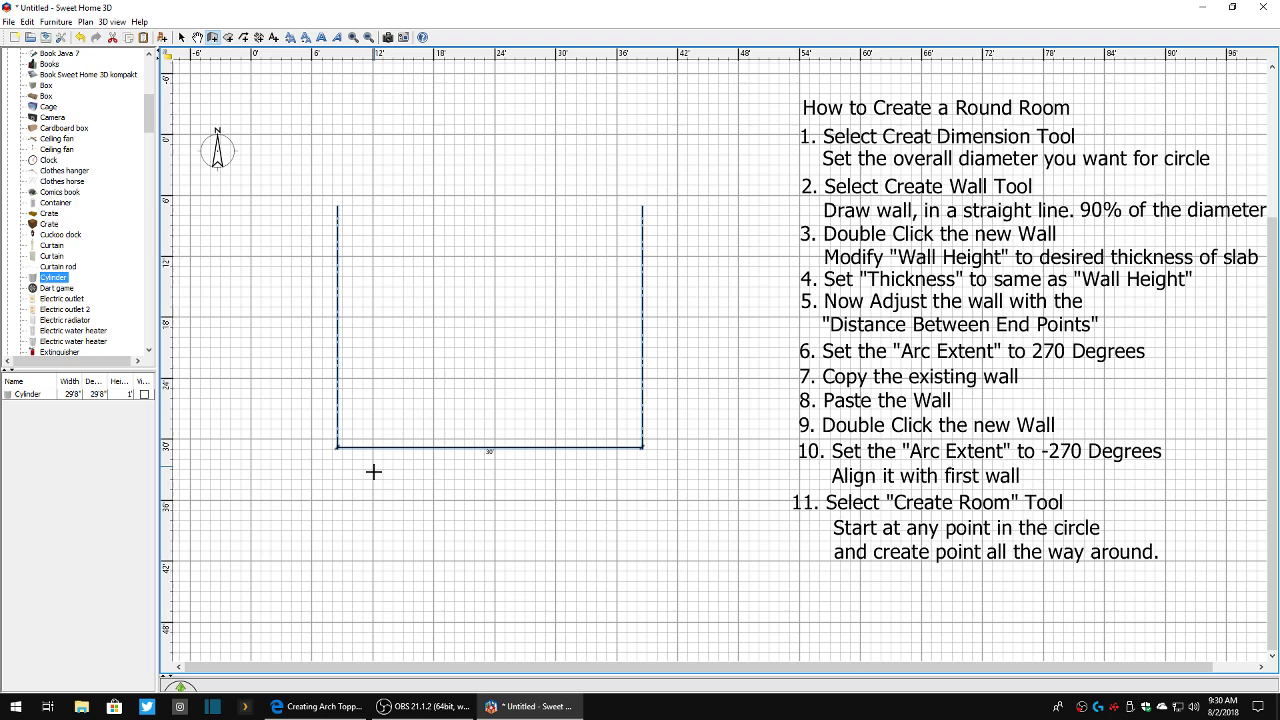
{"action": "left_click", "coordinate": [320, 494]}
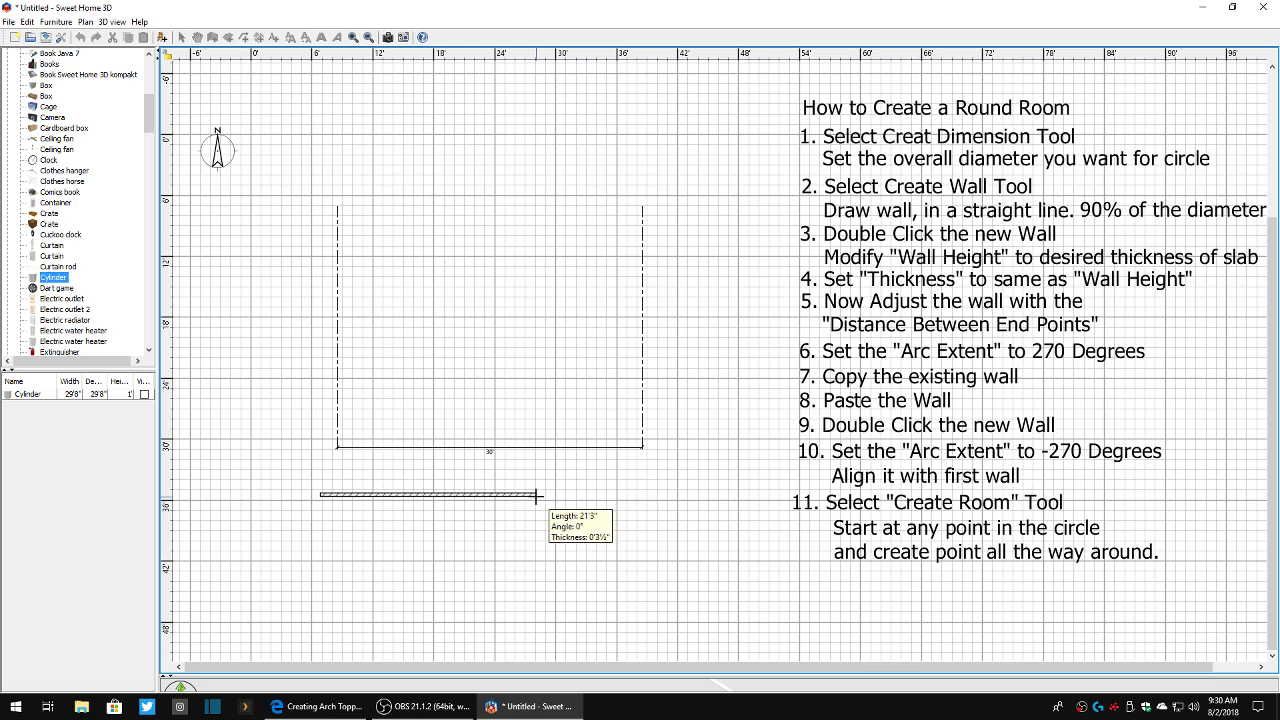
{"action": "double_click", "coordinate": [536, 495]}
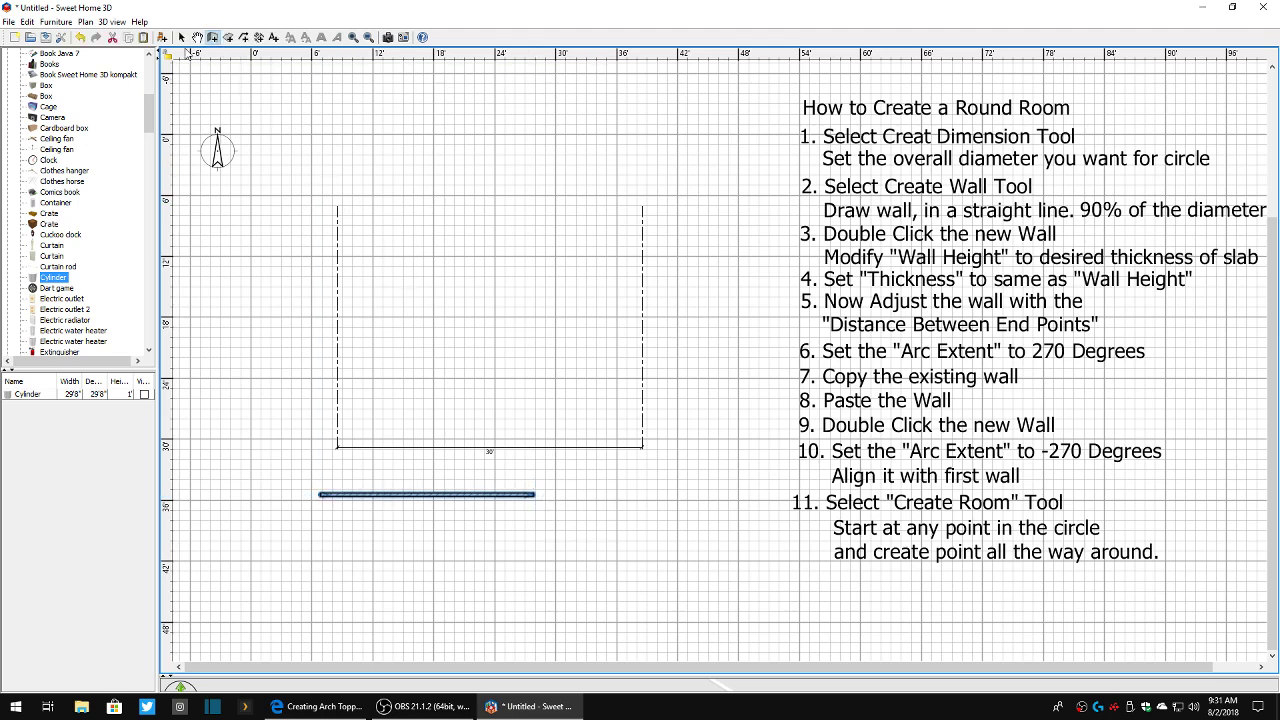
- Set the wall's height to 1', thickness to 0'1" and arc extent to 270°, and fit it between the dimension's extension lines
{"action": "left_click", "coordinate": [181, 39]}
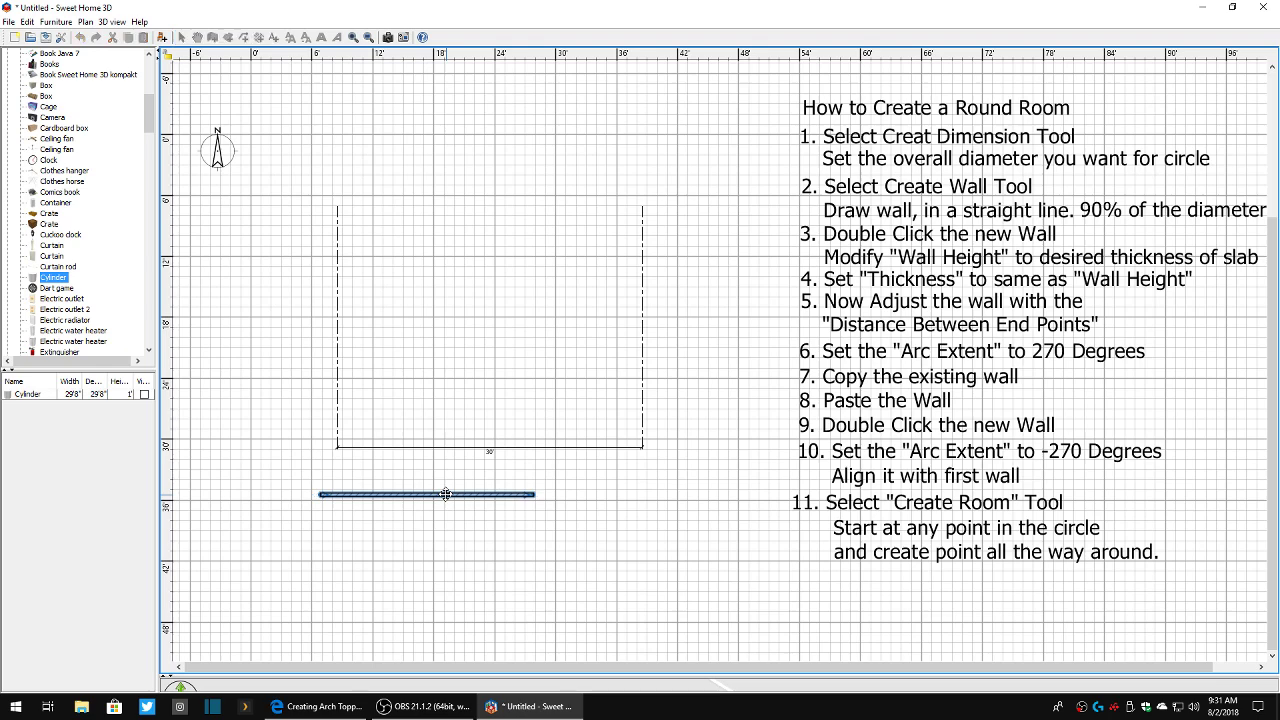
{"action": "double_click", "coordinate": [446, 494]}
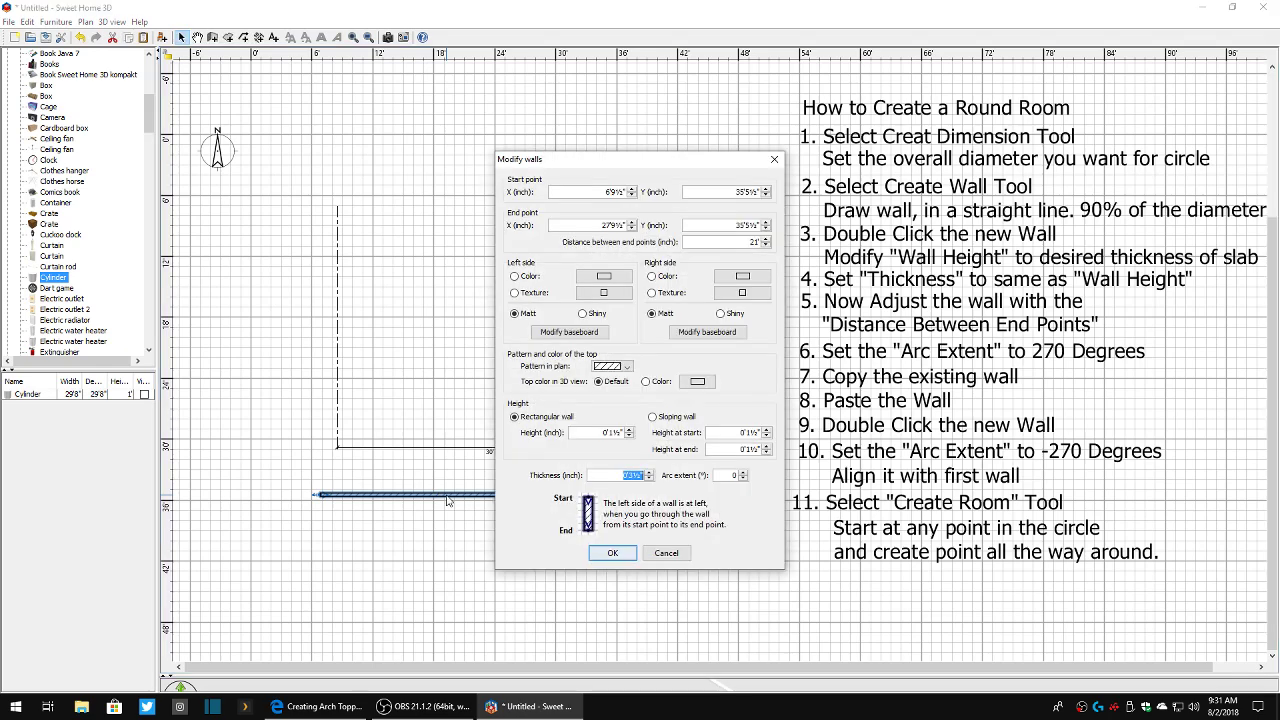
{"action": "left_click", "coordinate": [613, 433]}
{"action": "double_click", "coordinate": [613, 433]}
{"action": "key", "text": "BackSpace"}
{"action": "key", "text": "Tab"}
{"action": "type", "text": "1"}
{"action": "key", "text": "Tab"}
{"action": "left_click", "coordinate": [613, 553]}
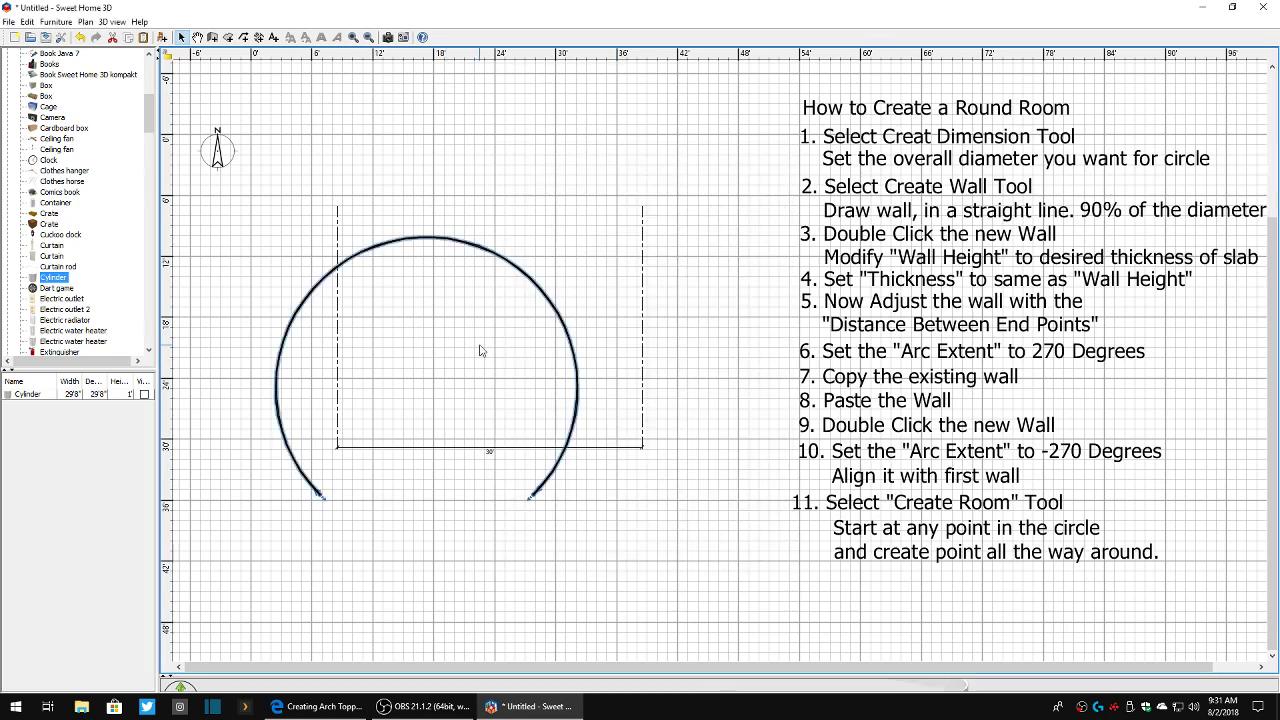
{"action": "left_click_drag", "start_coordinate": [449, 238], "coordinate": [512, 130]}
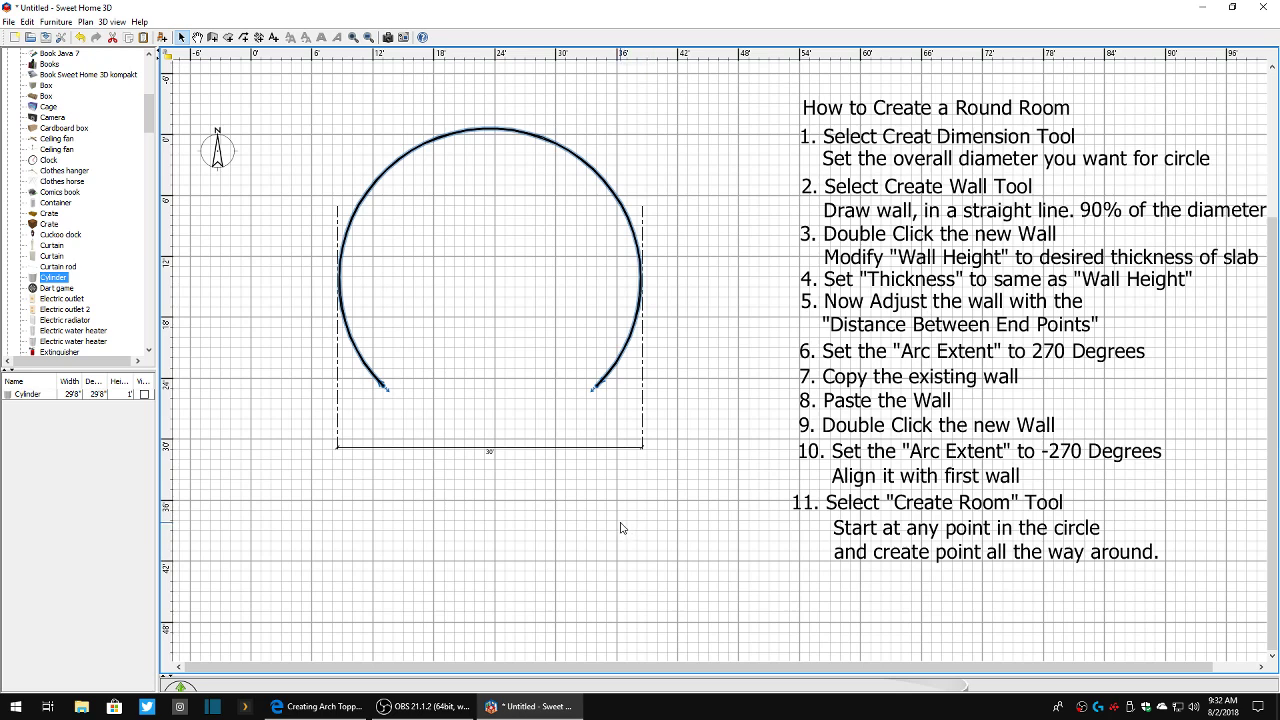
- Copy and paste the arc wall, and move the copy below the original
{"action": "right_click", "coordinate": [449, 138]}
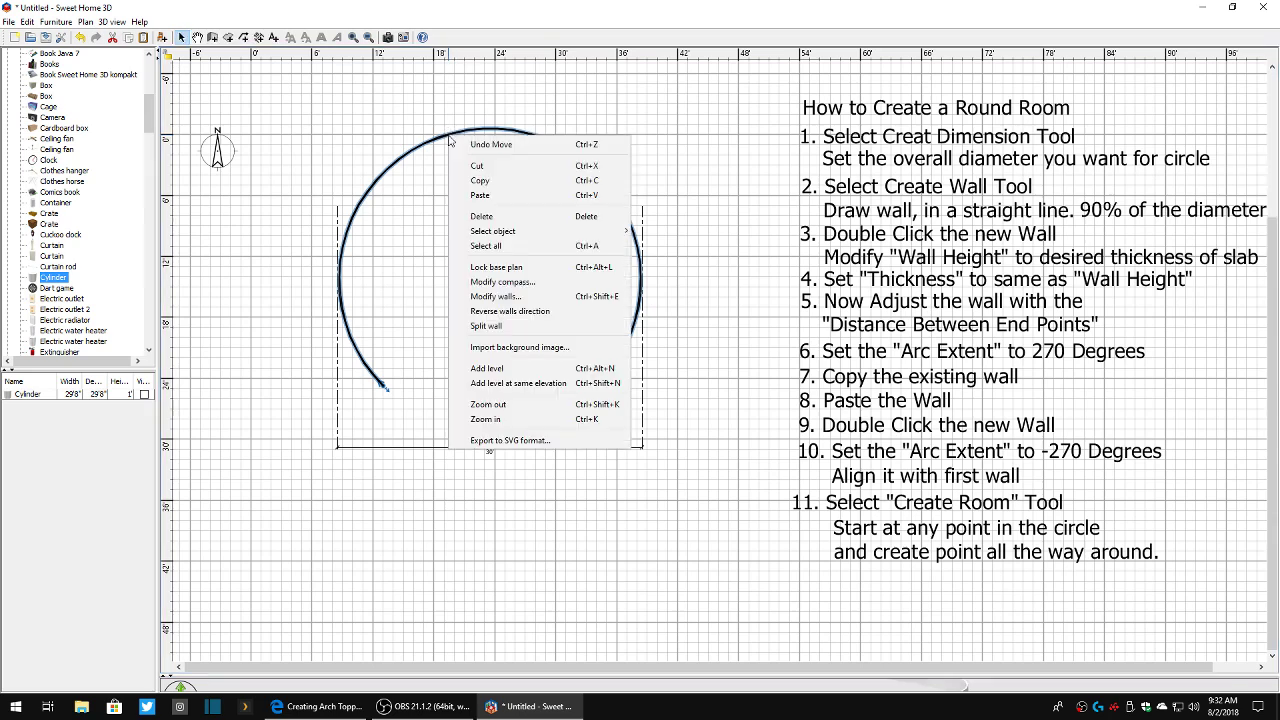
{"action": "left_click", "coordinate": [497, 180]}
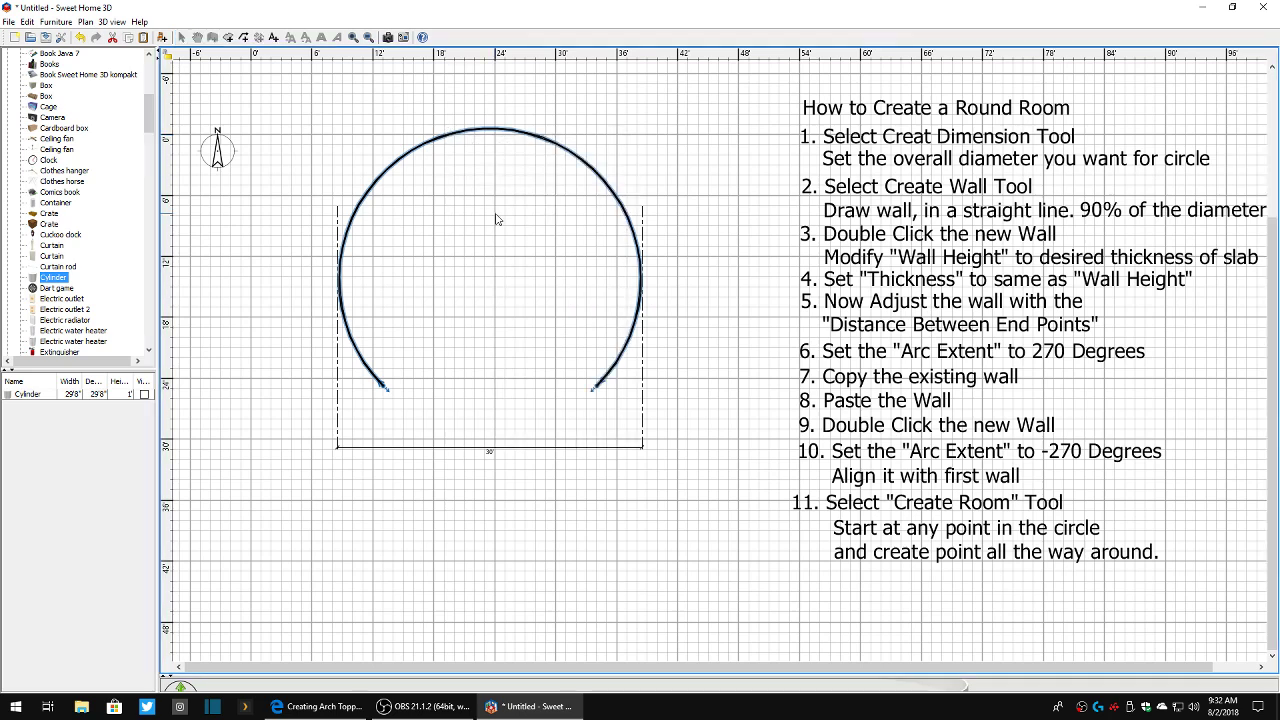
{"action": "right_click", "coordinate": [495, 213]}
{"action": "left_click", "coordinate": [530, 274]}
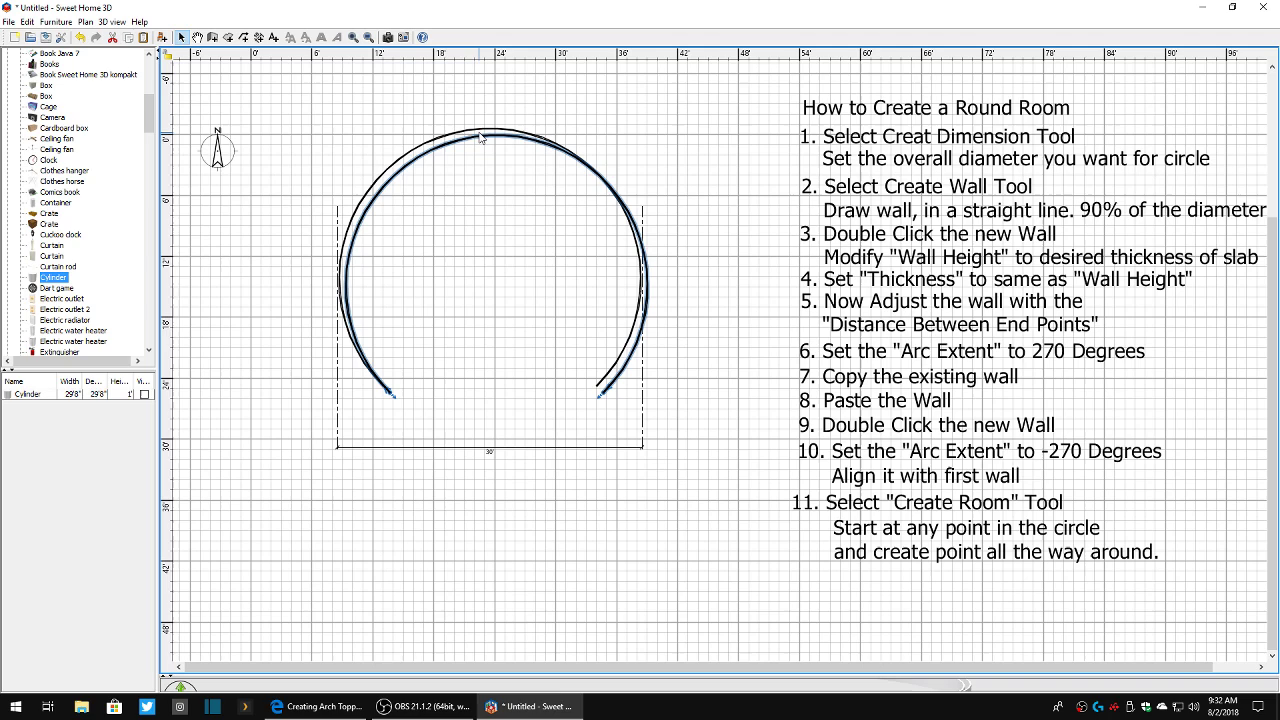
{"action": "left_click_drag", "start_coordinate": [478, 133], "coordinate": [467, 249]}
- Set the copied wall's arc extent to -270° and align it with the first arc to close the circle
{"action": "double_click", "coordinate": [494, 254]}
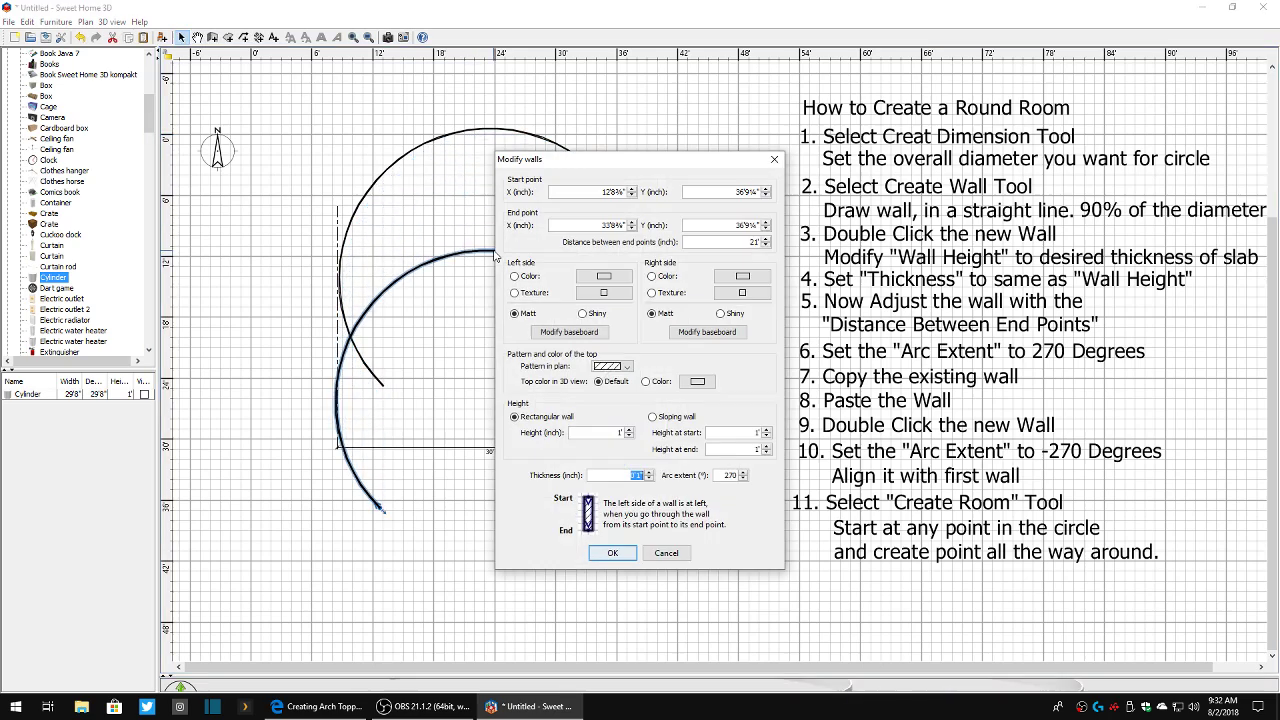
{"action": "left_click", "coordinate": [730, 476]}
{"action": "key", "text": "Home"}
{"action": "type", "text": "-"}
{"action": "left_click", "coordinate": [612, 554]}
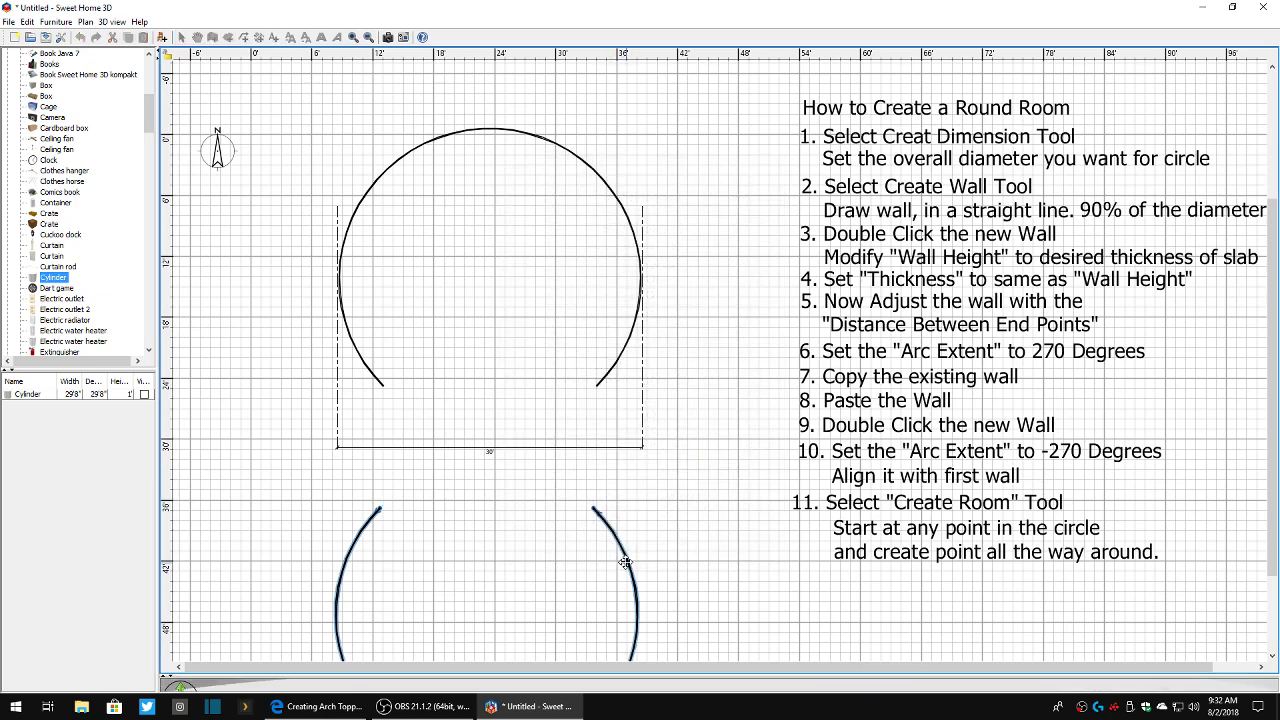
{"action": "left_click_drag", "start_coordinate": [622, 562], "coordinate": [628, 228]}
{"action": "left_click", "coordinate": [706, 325]}
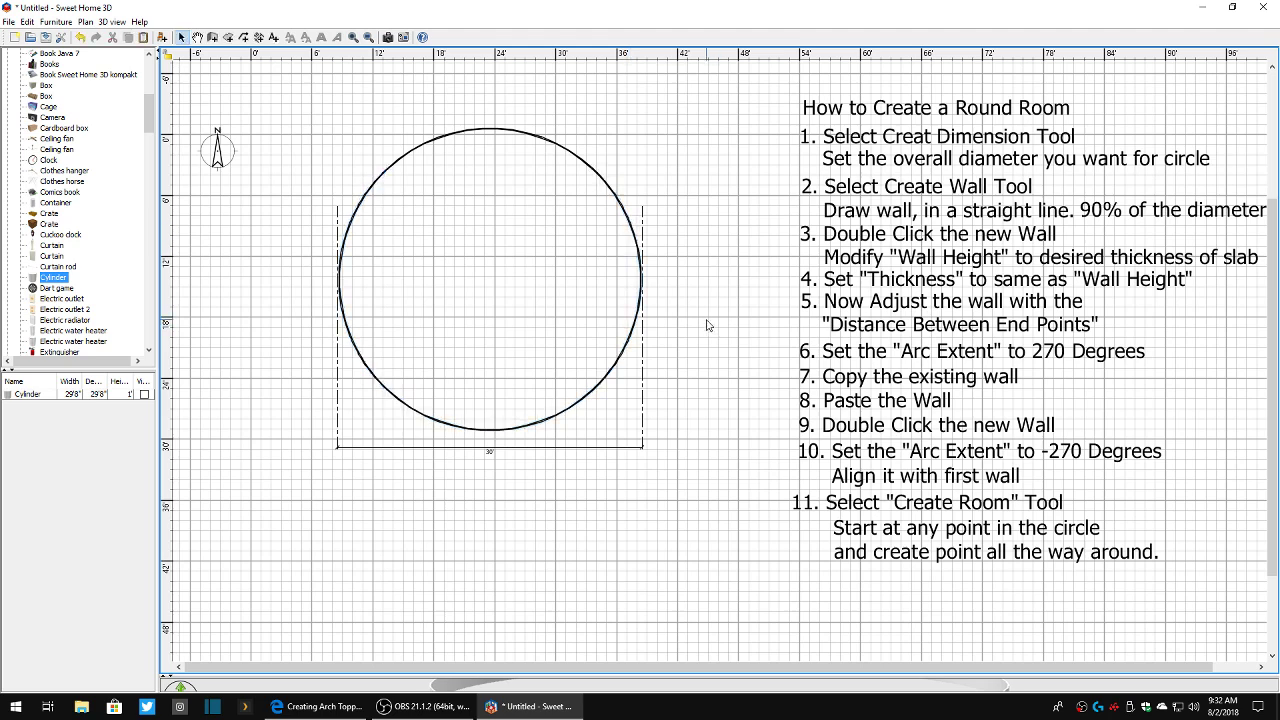
- Enlarge the 3D view to examine the circular wall from a higher angle, and restore the larger plan area
{"action": "left_click_drag", "start_coordinate": [712, 678], "coordinate": [772, 330]}
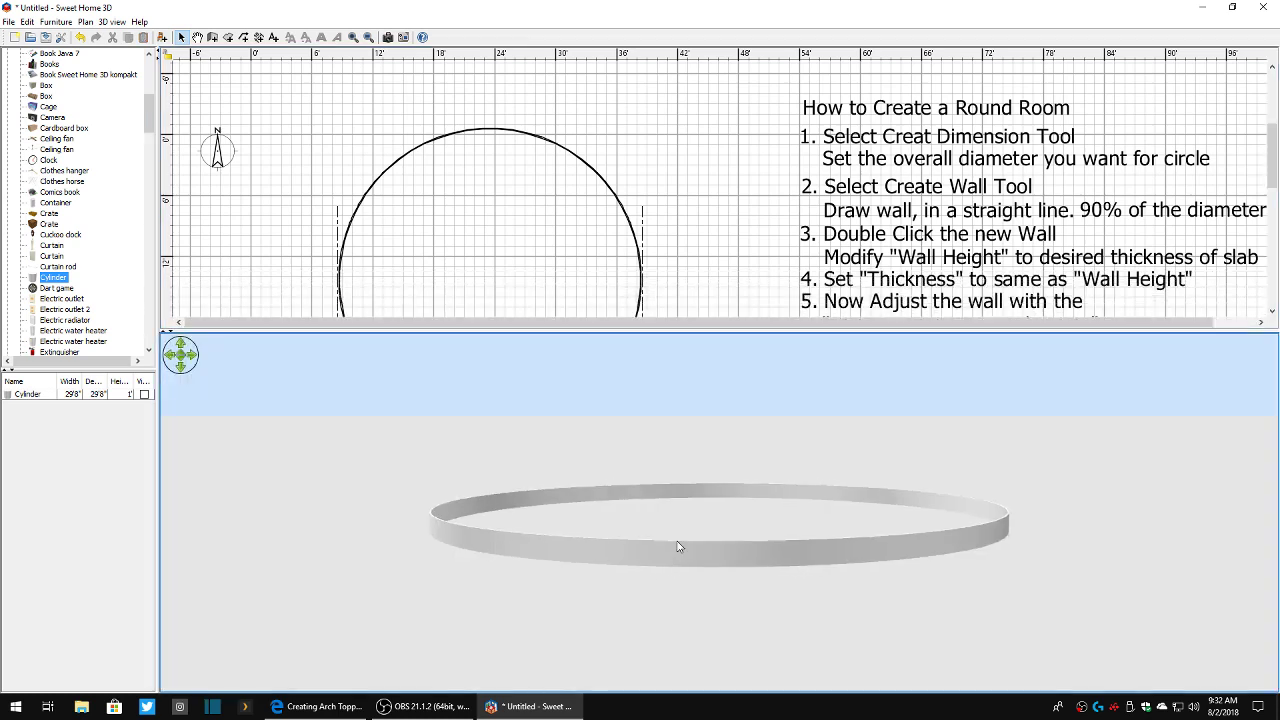
{"action": "left_click_drag", "start_coordinate": [677, 547], "coordinate": [731, 590]}
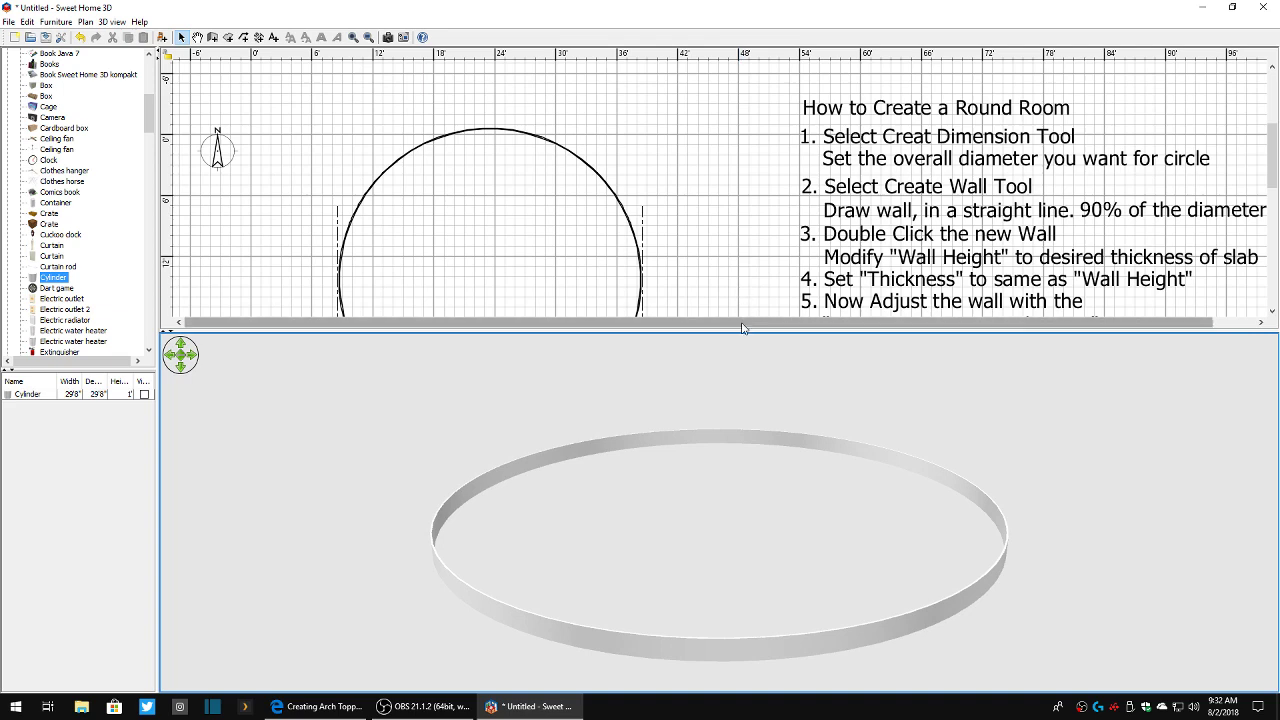
{"action": "left_click_drag", "start_coordinate": [741, 331], "coordinate": [729, 586]}
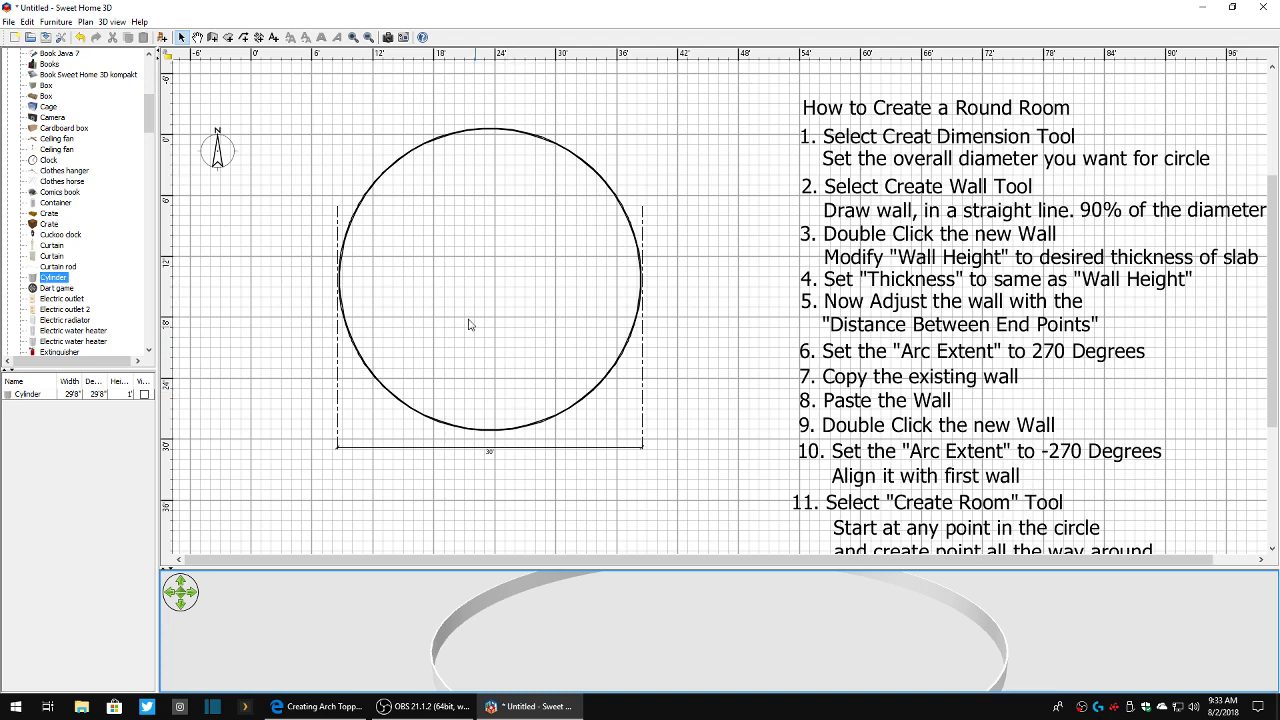
- Trace a room surface around the full circular wall with closely spaced corner points, starting from the circle's topmost point
{"action": "left_click", "coordinate": [228, 38]}
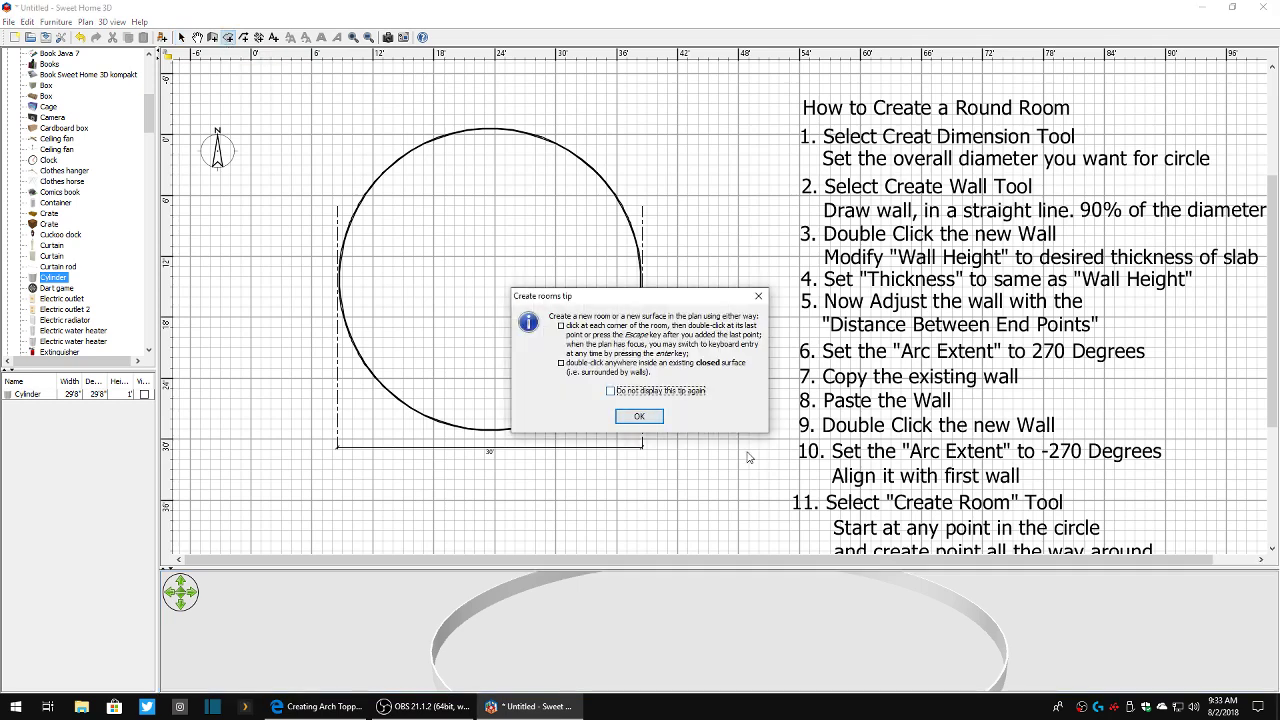
{"action": "left_click", "coordinate": [640, 418]}
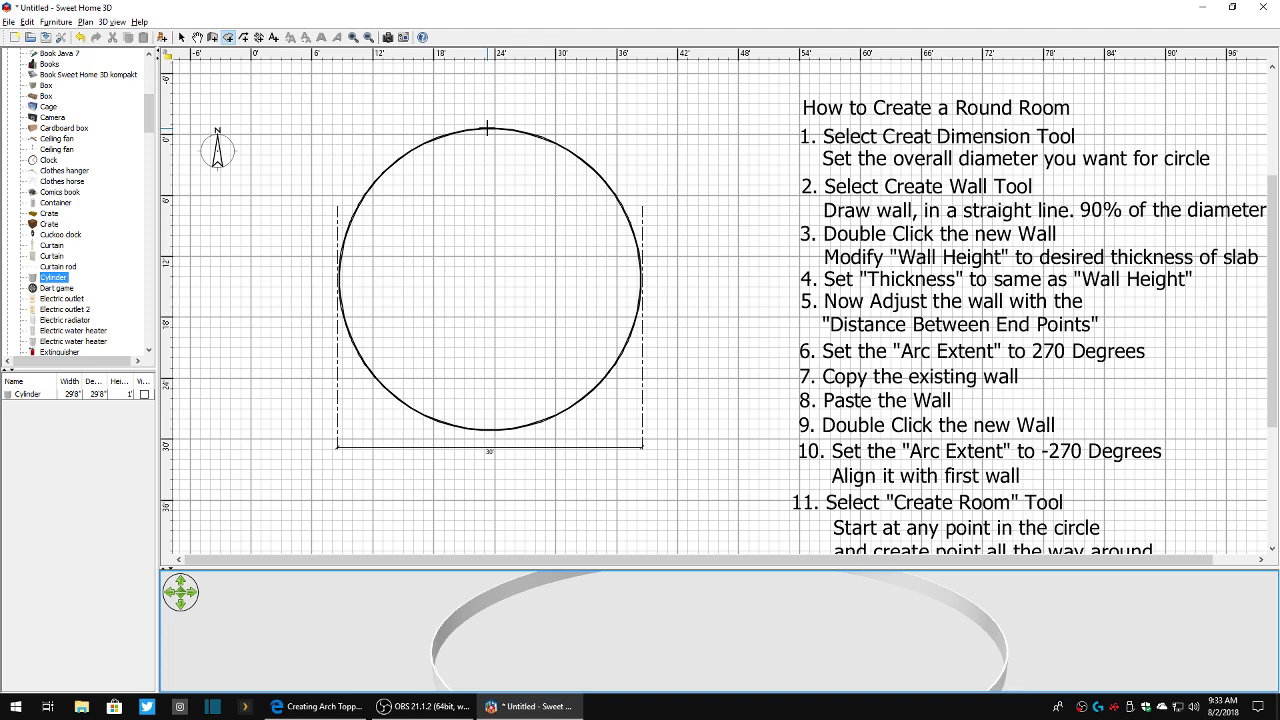
{"action": "left_click", "coordinate": [487, 128]}
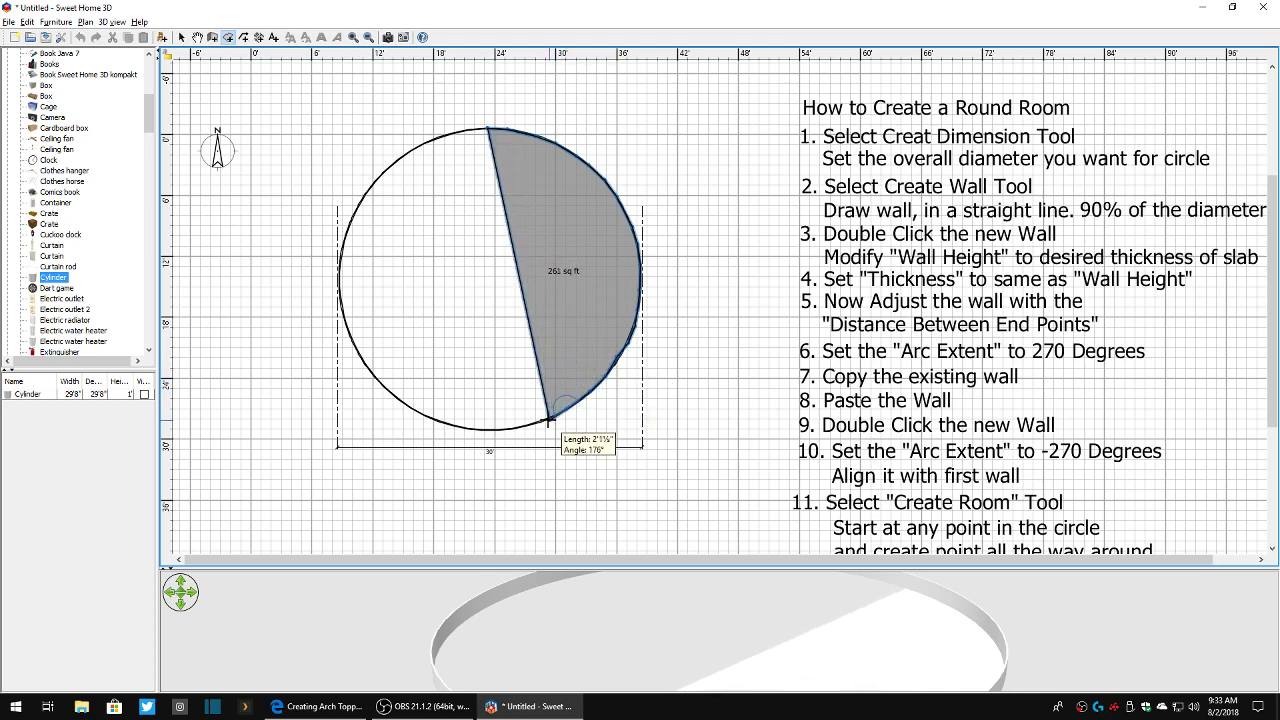
{"action": "left_click", "coordinate": [541, 419]}
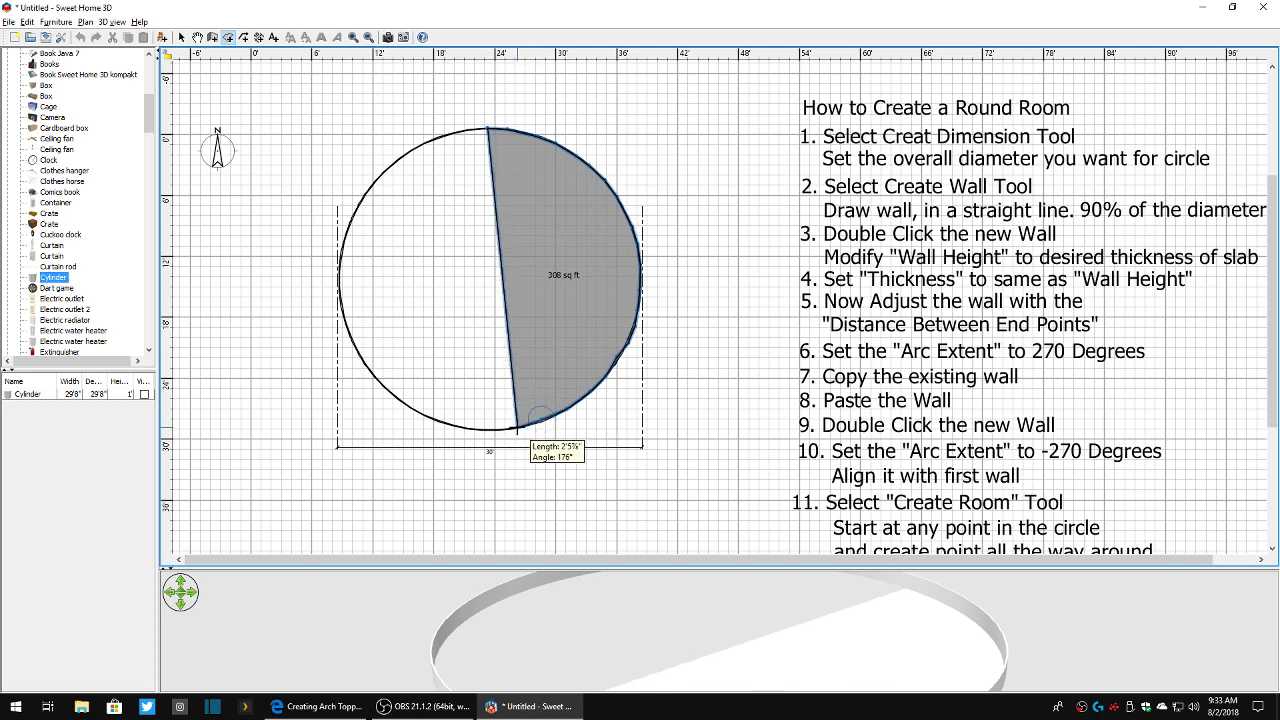
{"action": "left_click", "coordinate": [494, 425]}
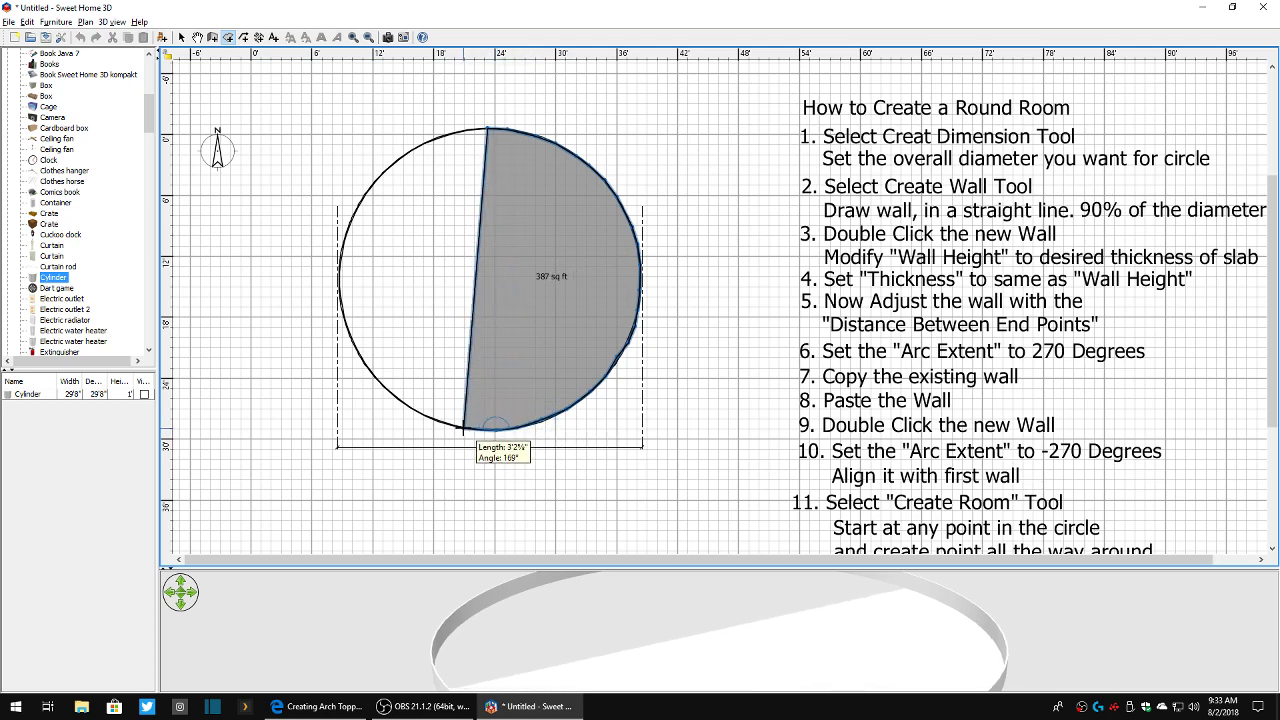
{"action": "left_click", "coordinate": [429, 417]}
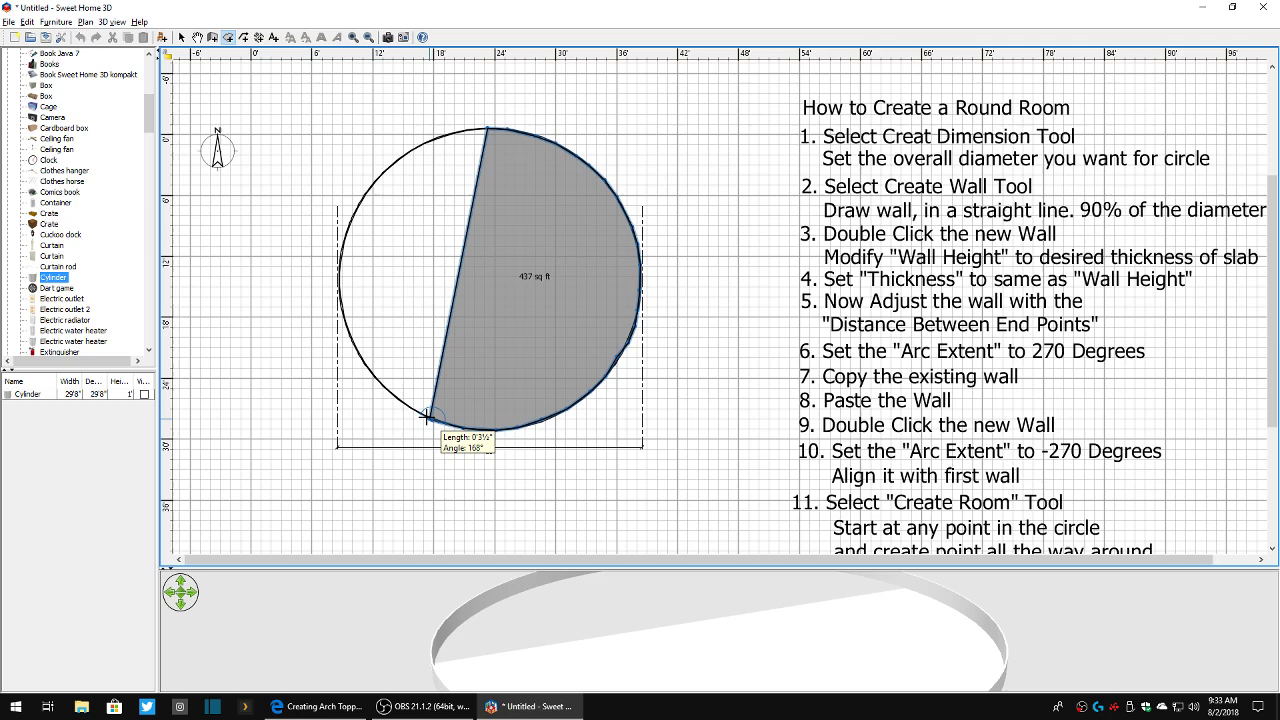
{"action": "left_click", "coordinate": [402, 402]}
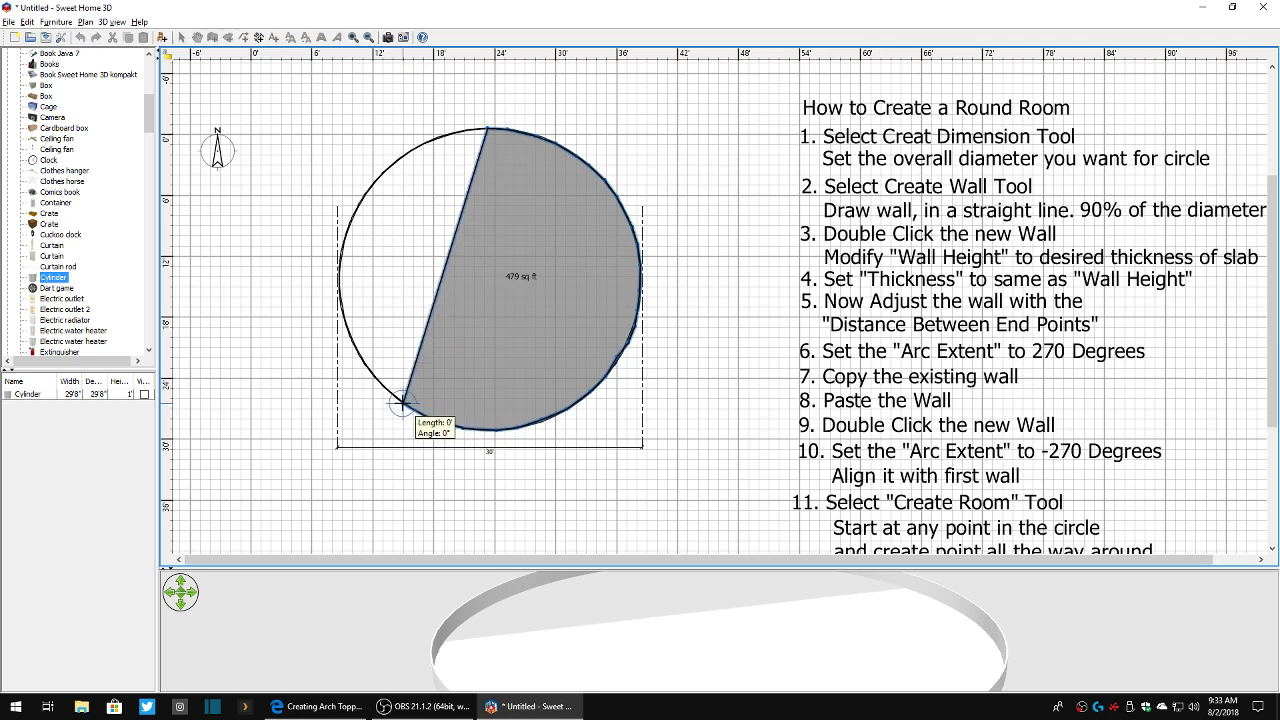
{"action": "left_click", "coordinate": [389, 389]}
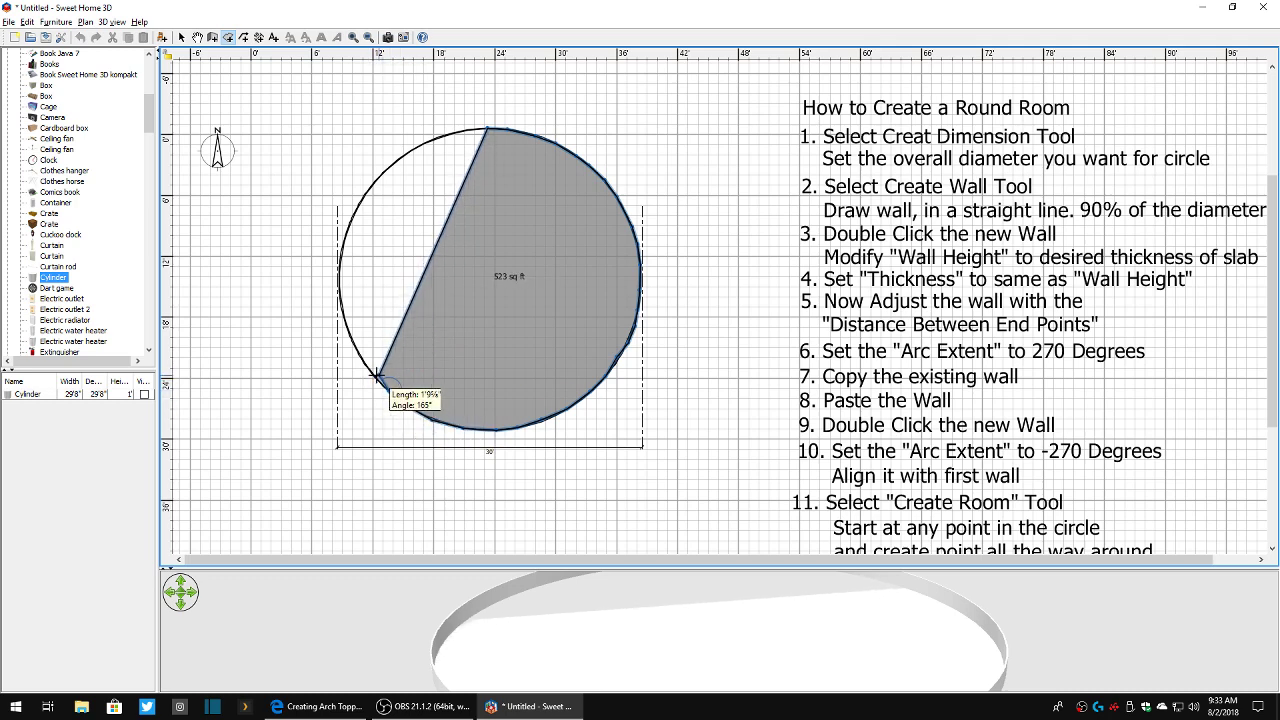
{"action": "left_click", "coordinate": [373, 373]}
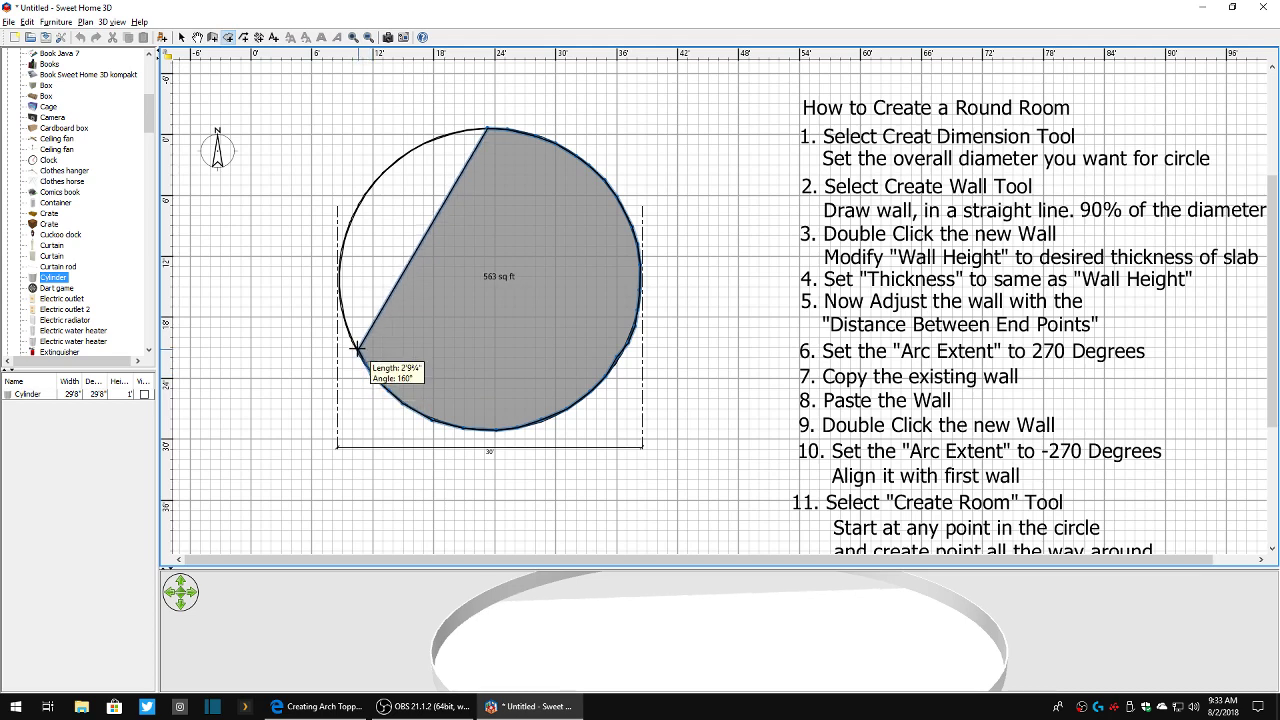
{"action": "left_click", "coordinate": [357, 347]}
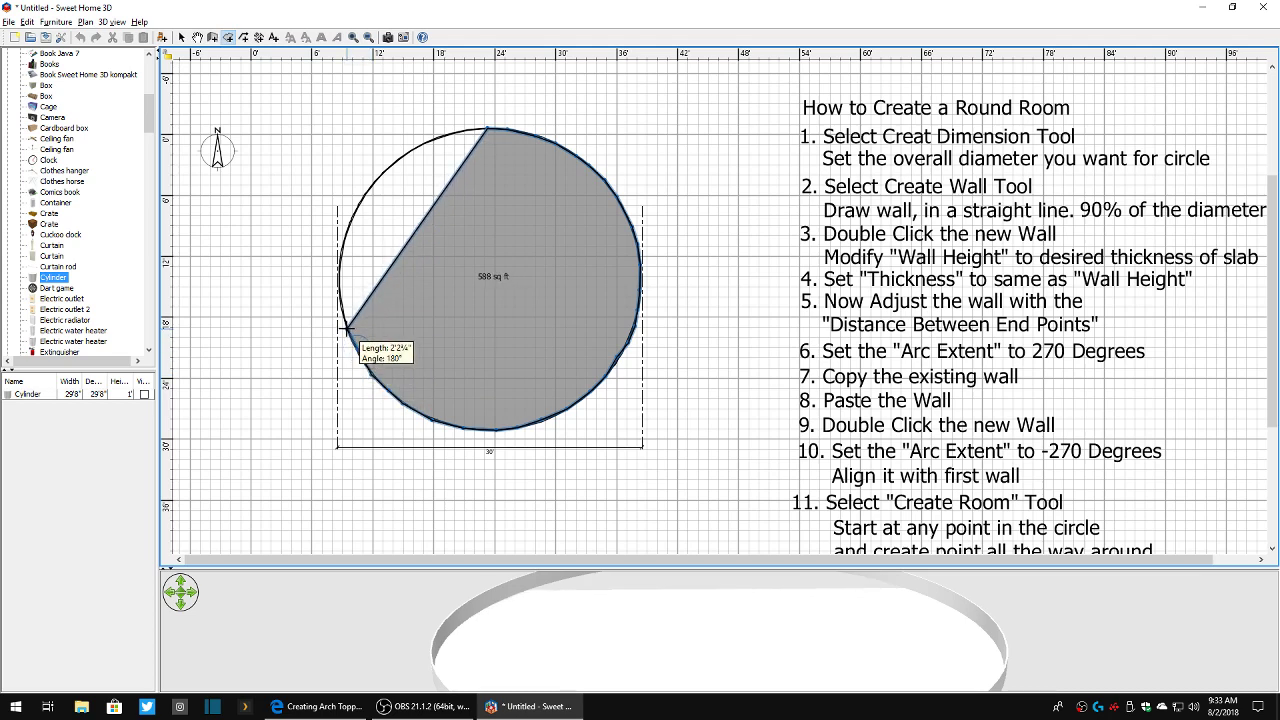
{"action": "left_click", "coordinate": [342, 299]}
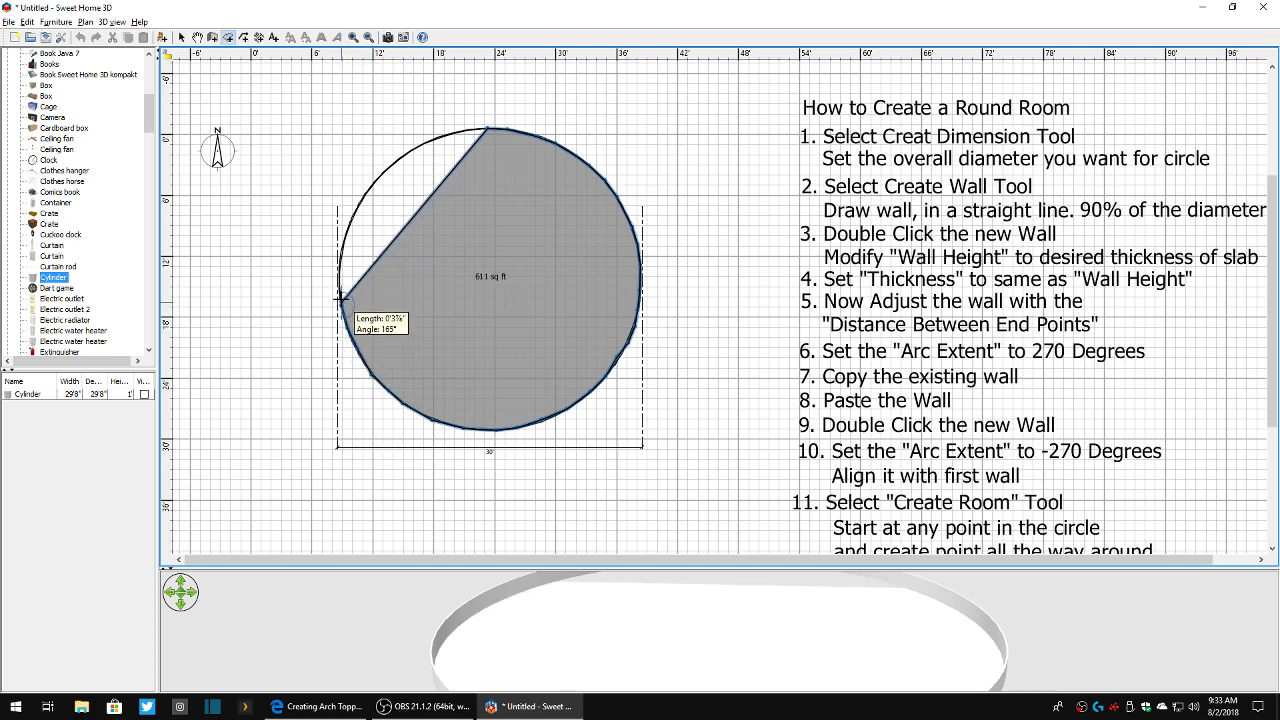
{"action": "left_click", "coordinate": [339, 265]}
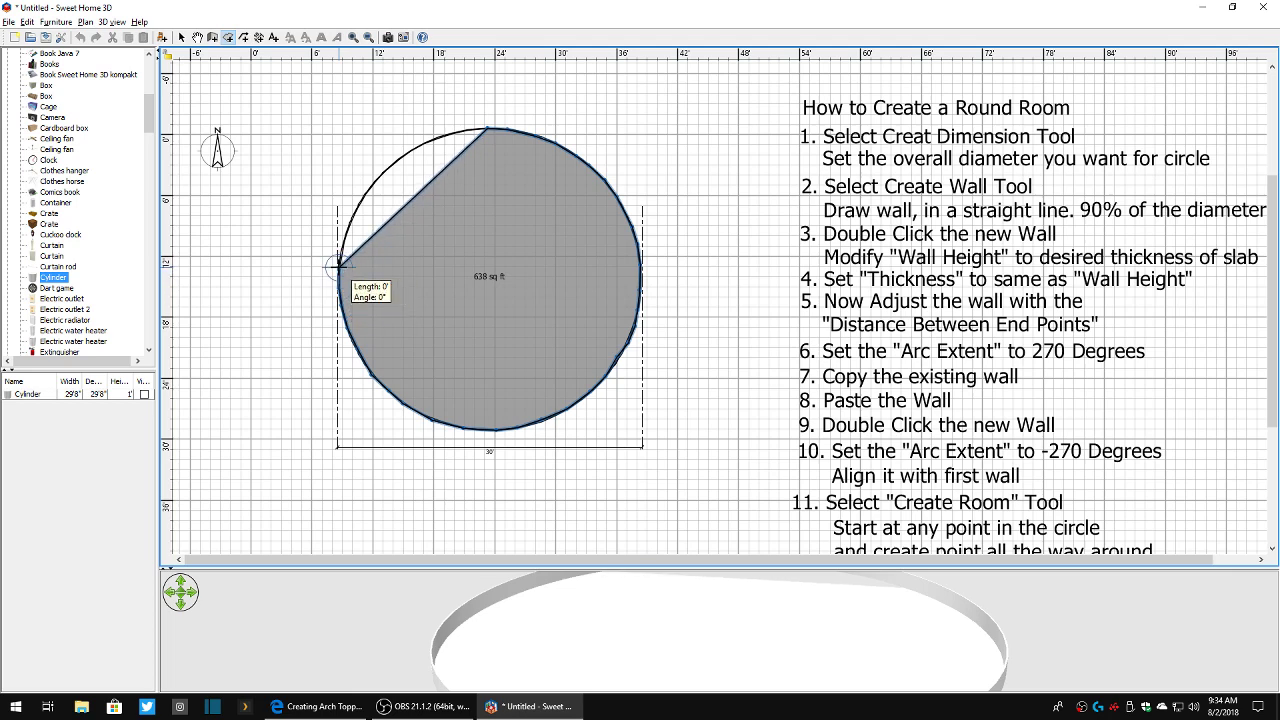
{"action": "left_click", "coordinate": [345, 240]}
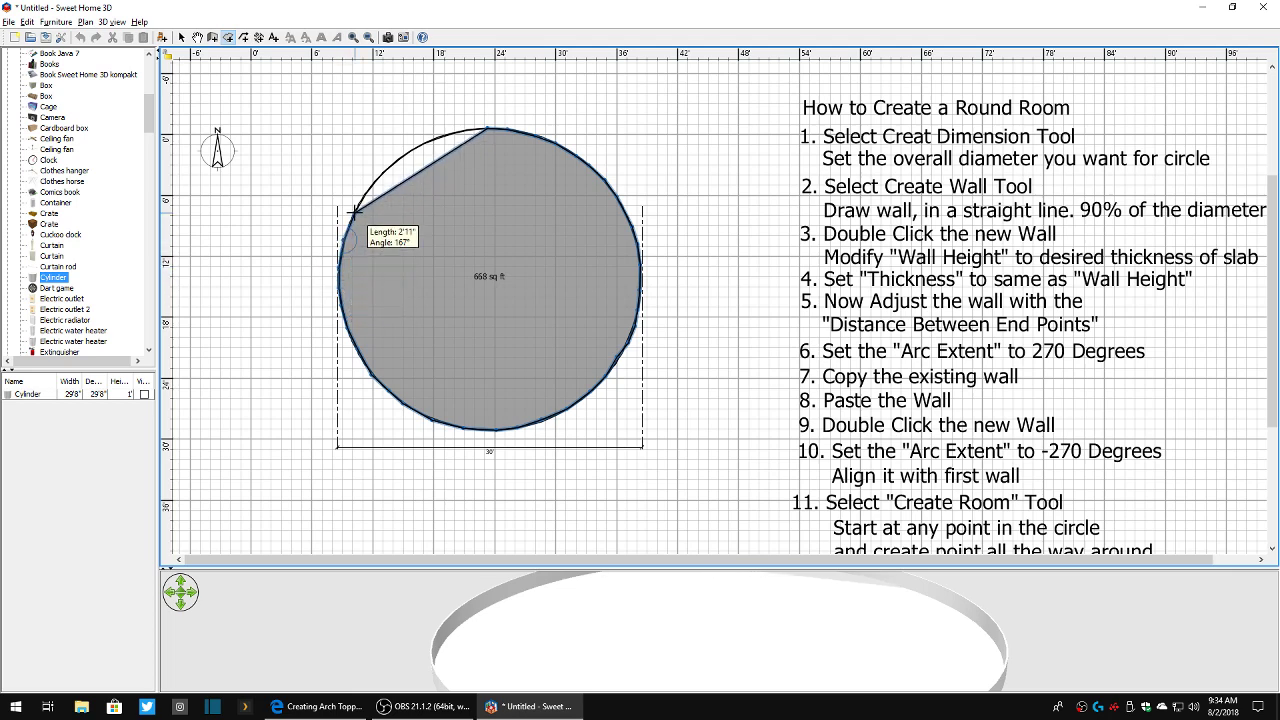
{"action": "left_click", "coordinate": [366, 193]}
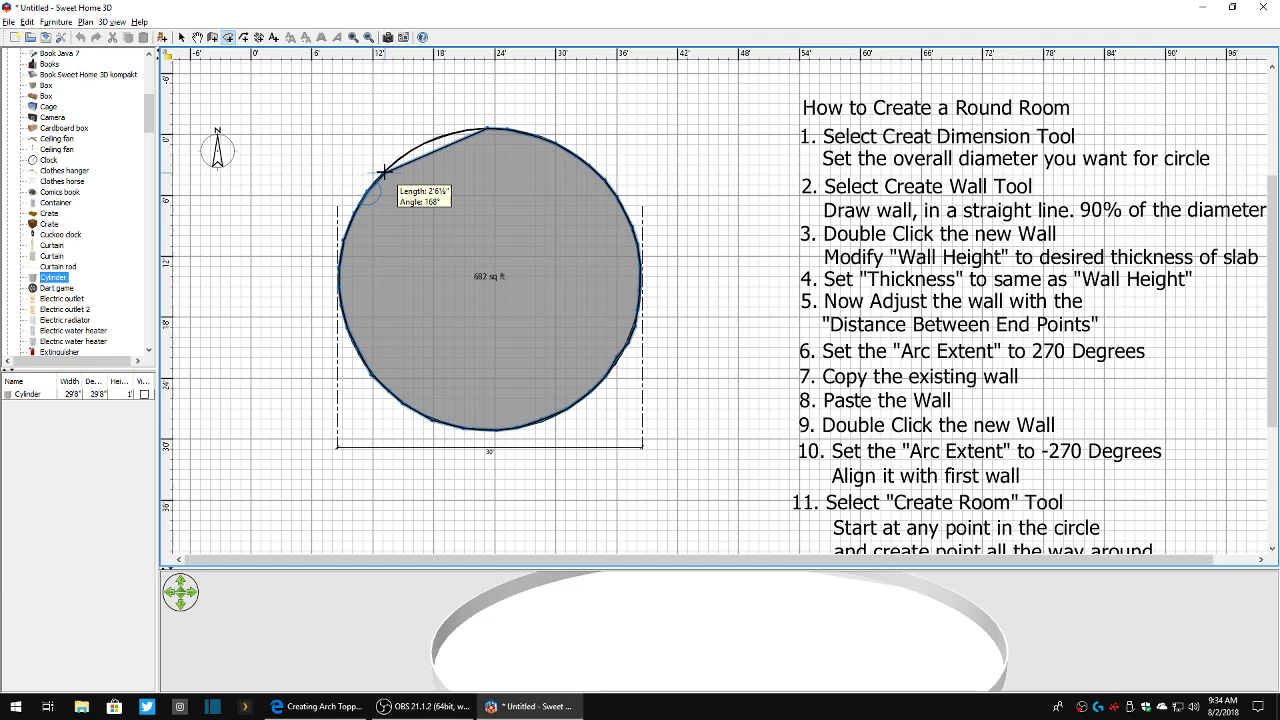
{"action": "left_click", "coordinate": [384, 173]}
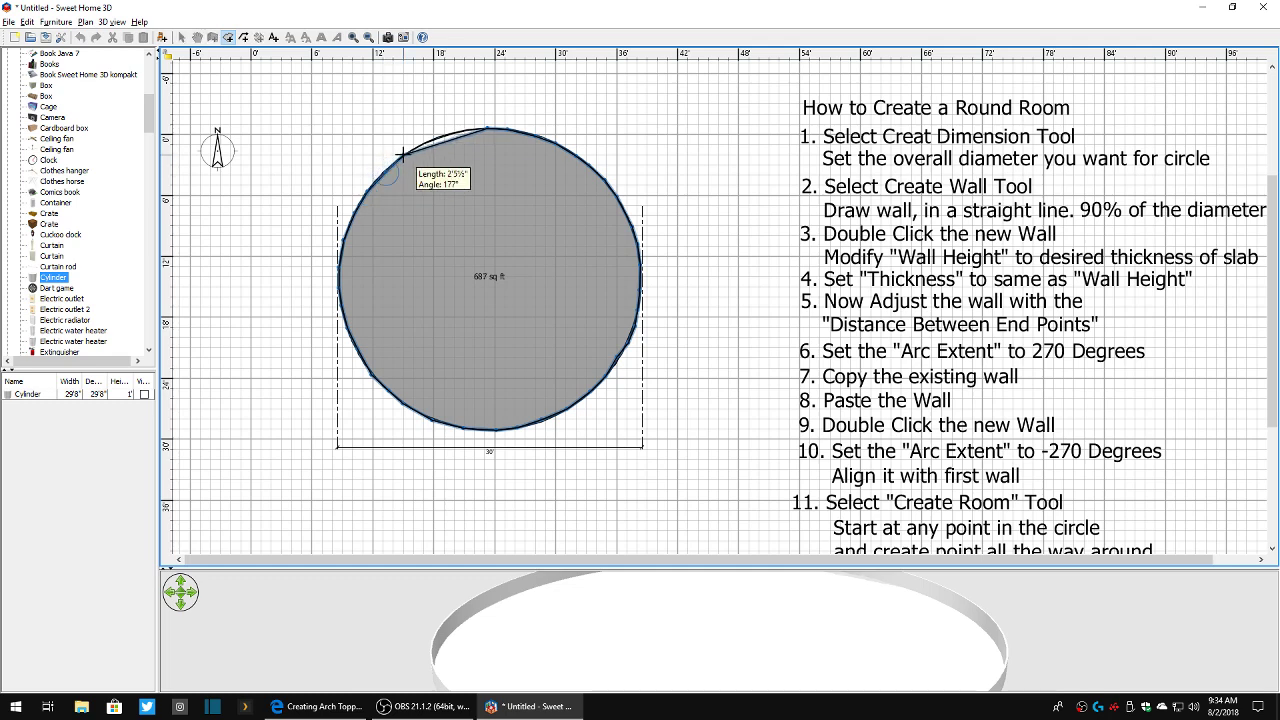
{"action": "left_click", "coordinate": [403, 154]}
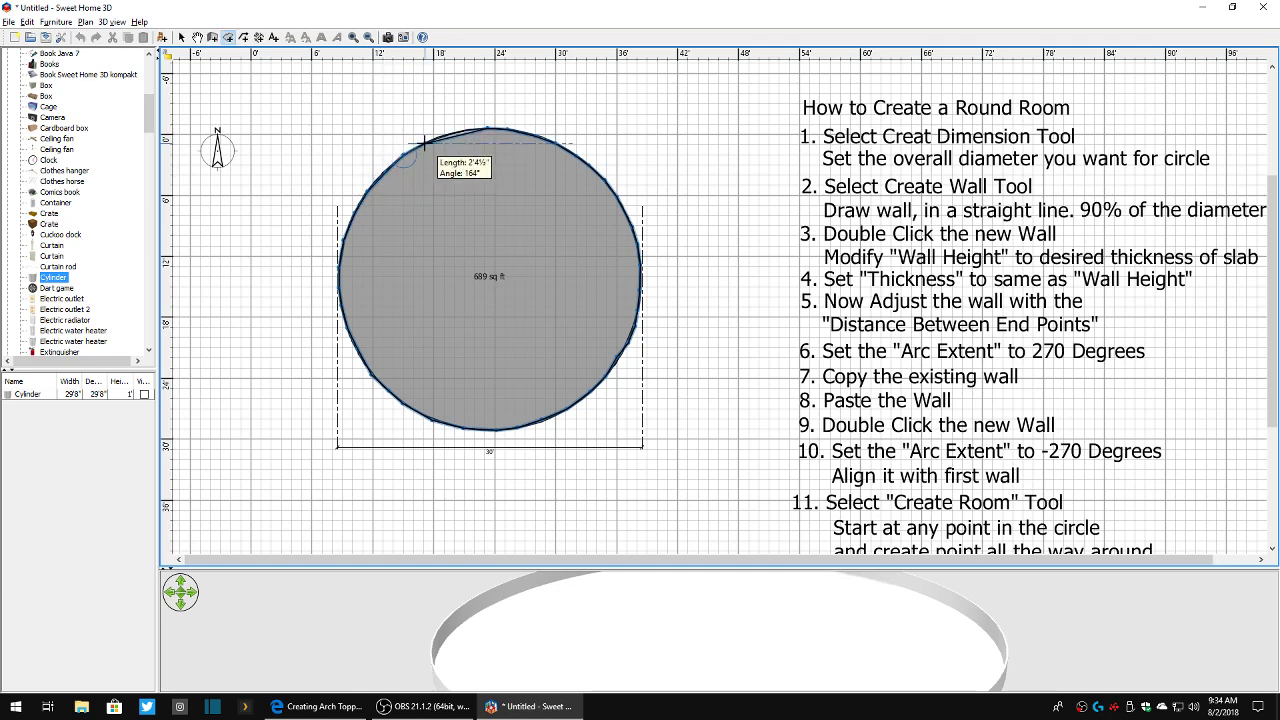
{"action": "left_click", "coordinate": [451, 131]}
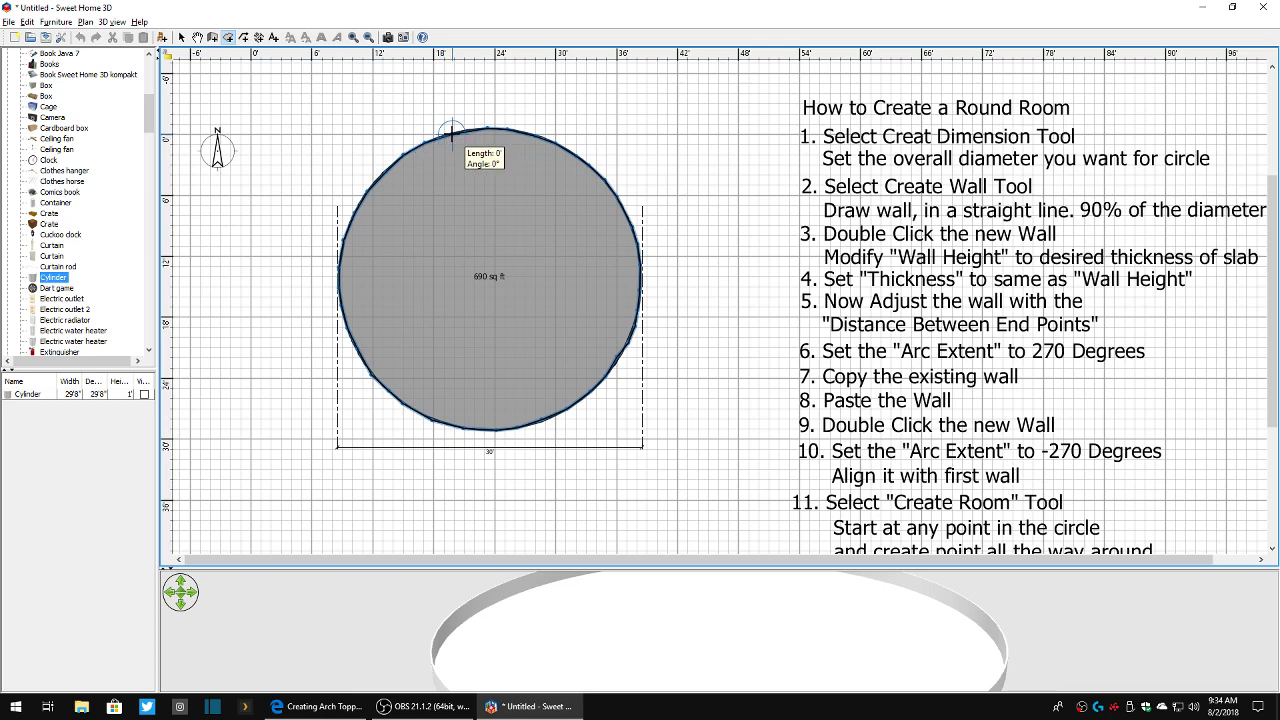
{"action": "key", "text": "alt"}
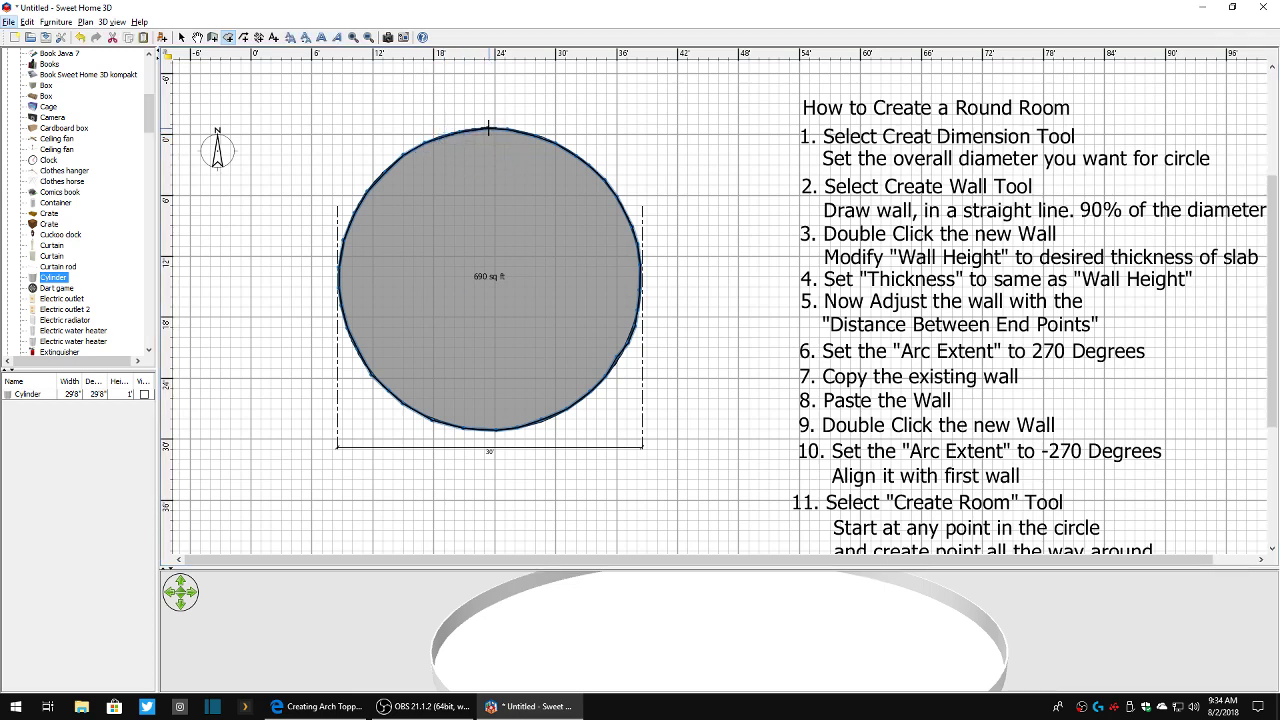
{"action": "key", "text": "alt"}
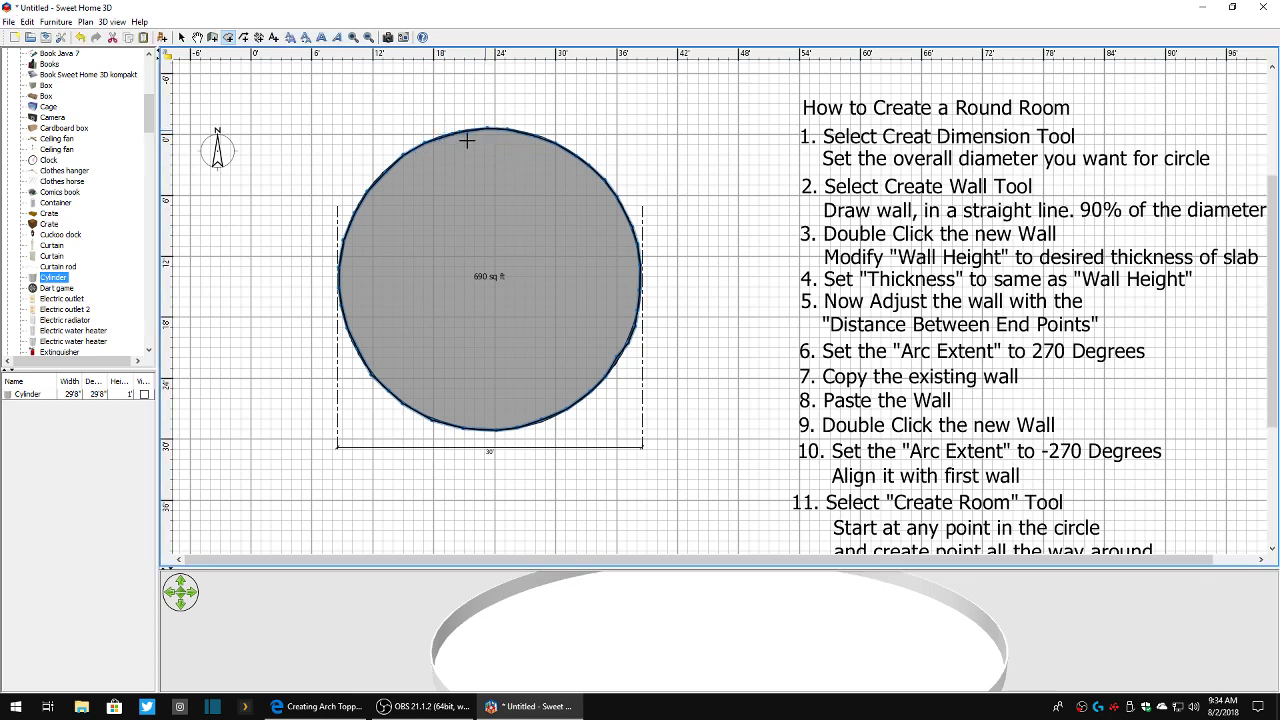
- Apply the Red tiles floor texture to the round room surface
{"action": "left_click", "coordinate": [183, 36]}
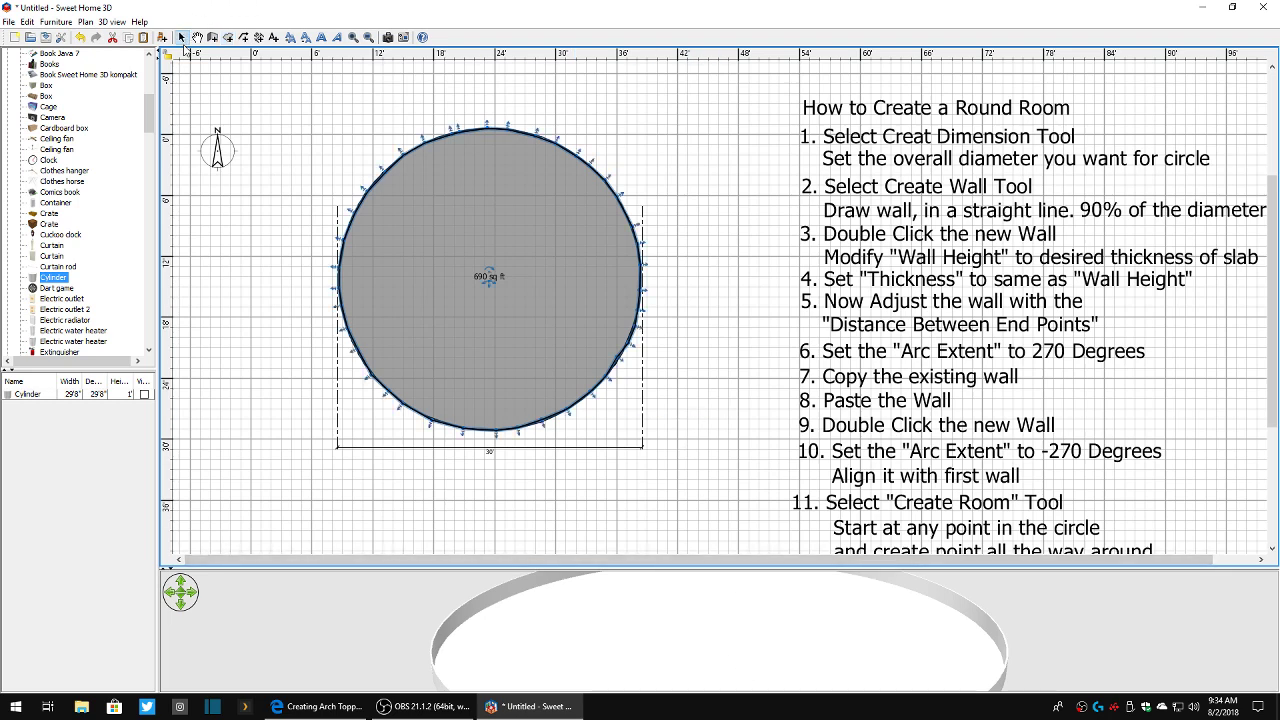
{"action": "left_click", "coordinate": [549, 313]}
{"action": "double_click", "coordinate": [549, 313]}
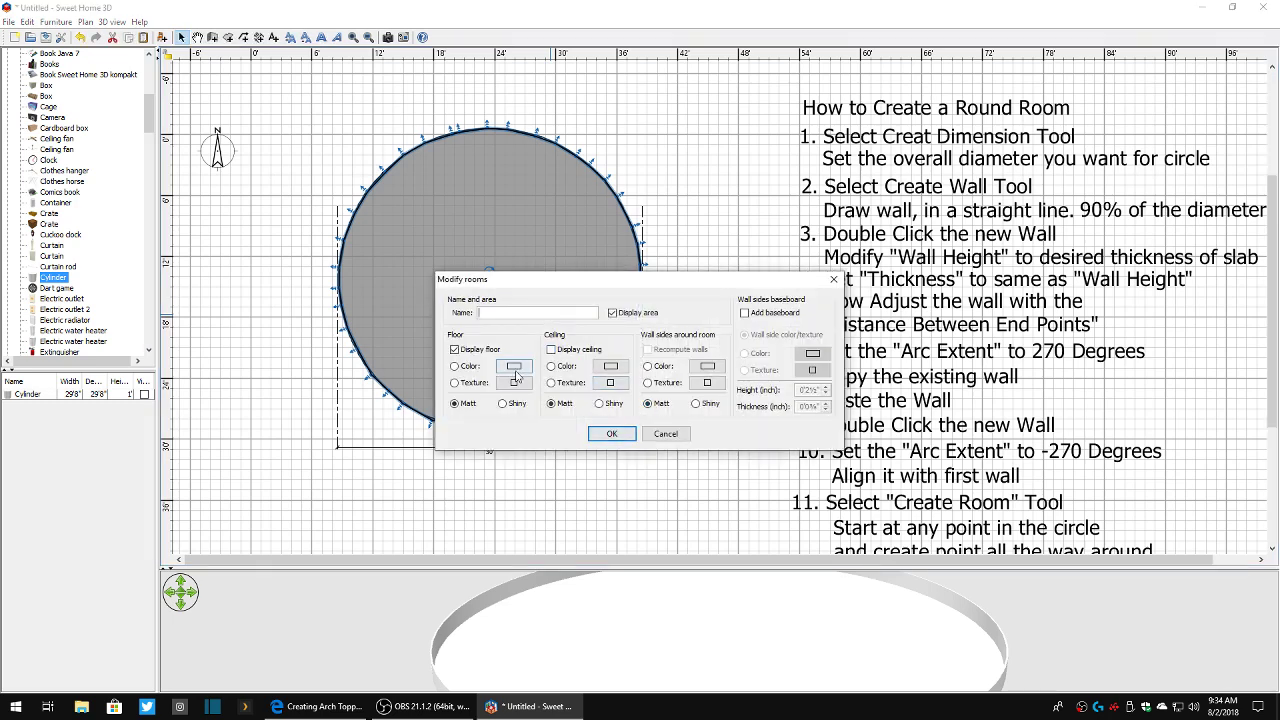
{"action": "left_click", "coordinate": [514, 383]}
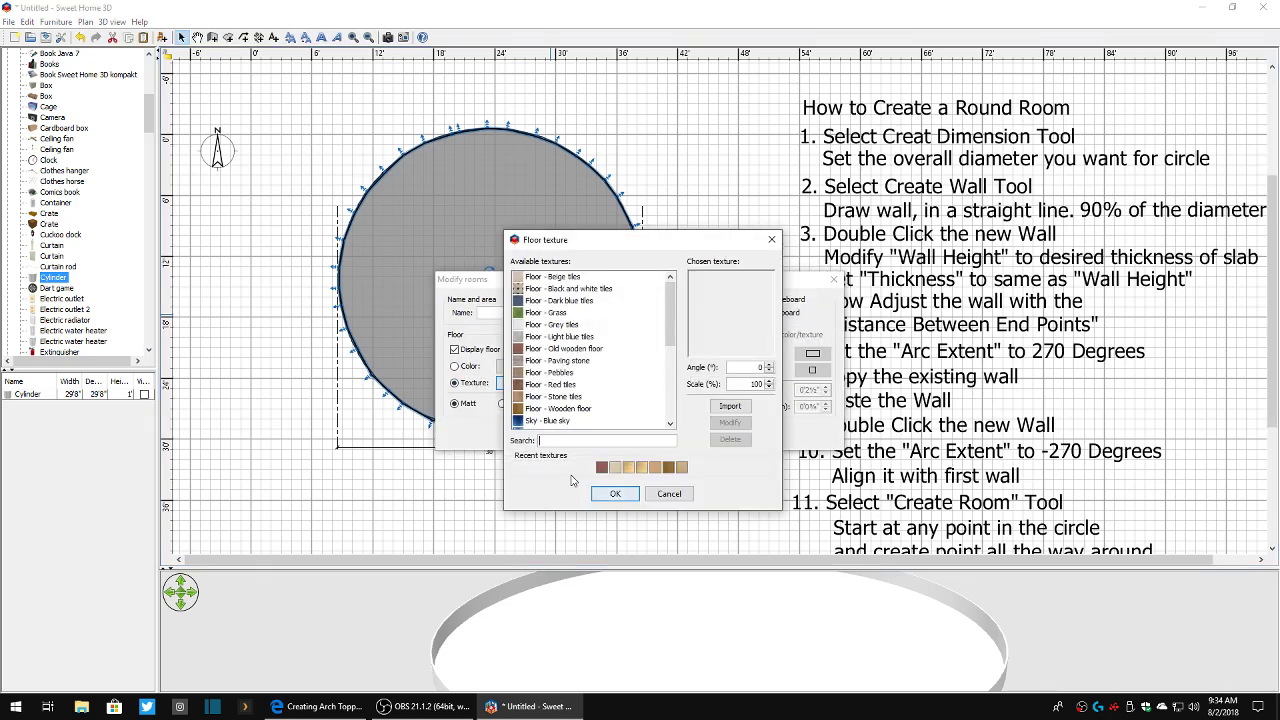
{"action": "left_click", "coordinate": [564, 385]}
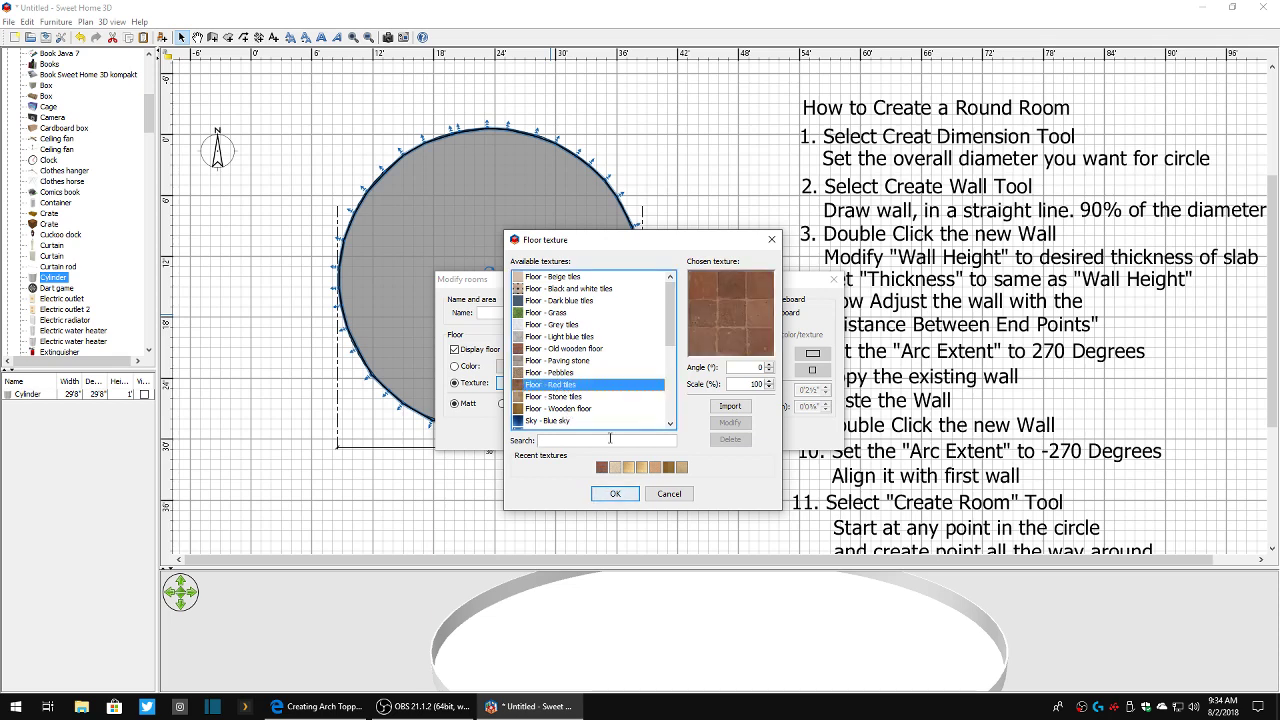
{"action": "left_click", "coordinate": [606, 498]}
{"action": "left_click", "coordinate": [607, 435]}
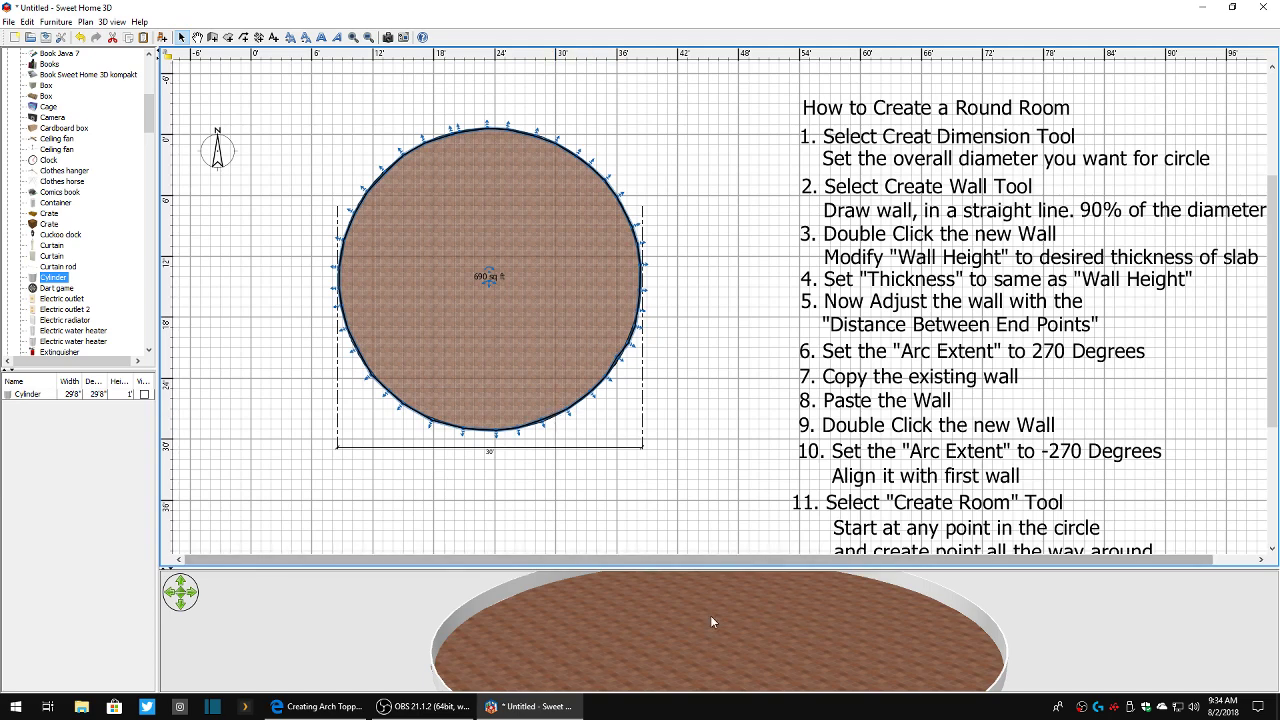
- Enlarge the 3D view and delete the tiled room surface, leaving the circular walls in place
{"action": "left_click_drag", "start_coordinate": [700, 568], "coordinate": [696, 483]}
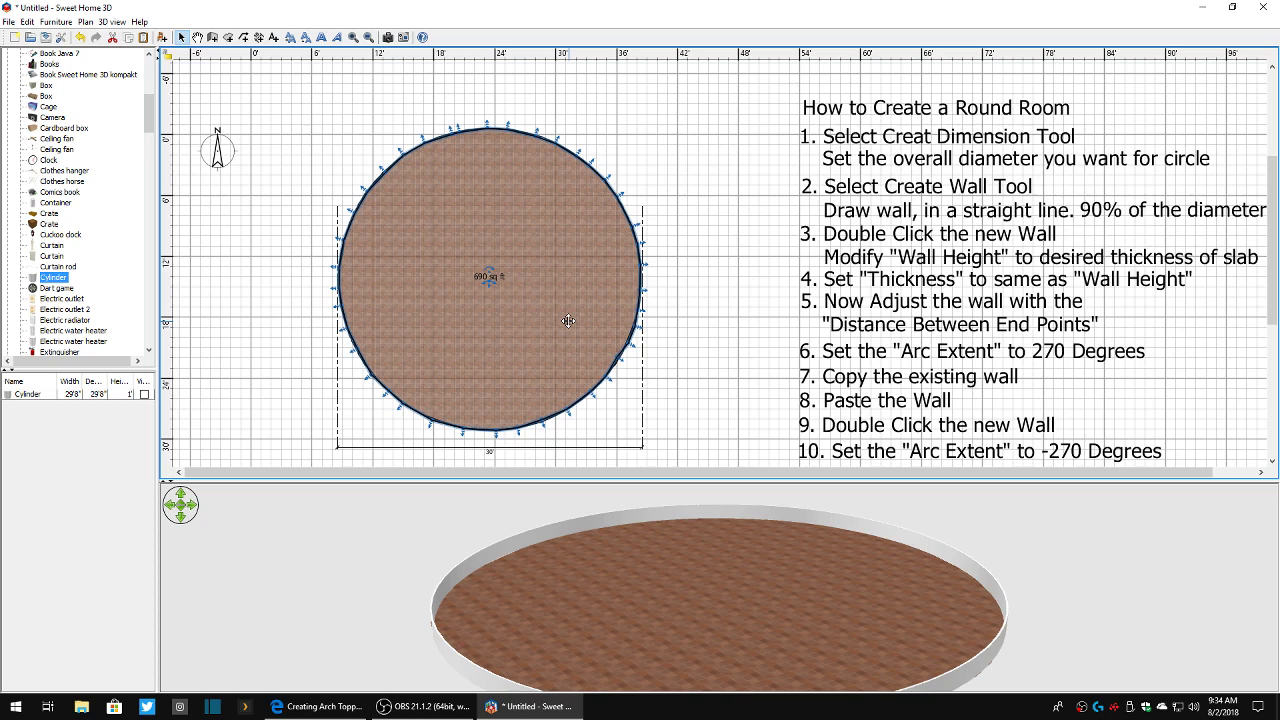
{"action": "key", "text": "Delete"}
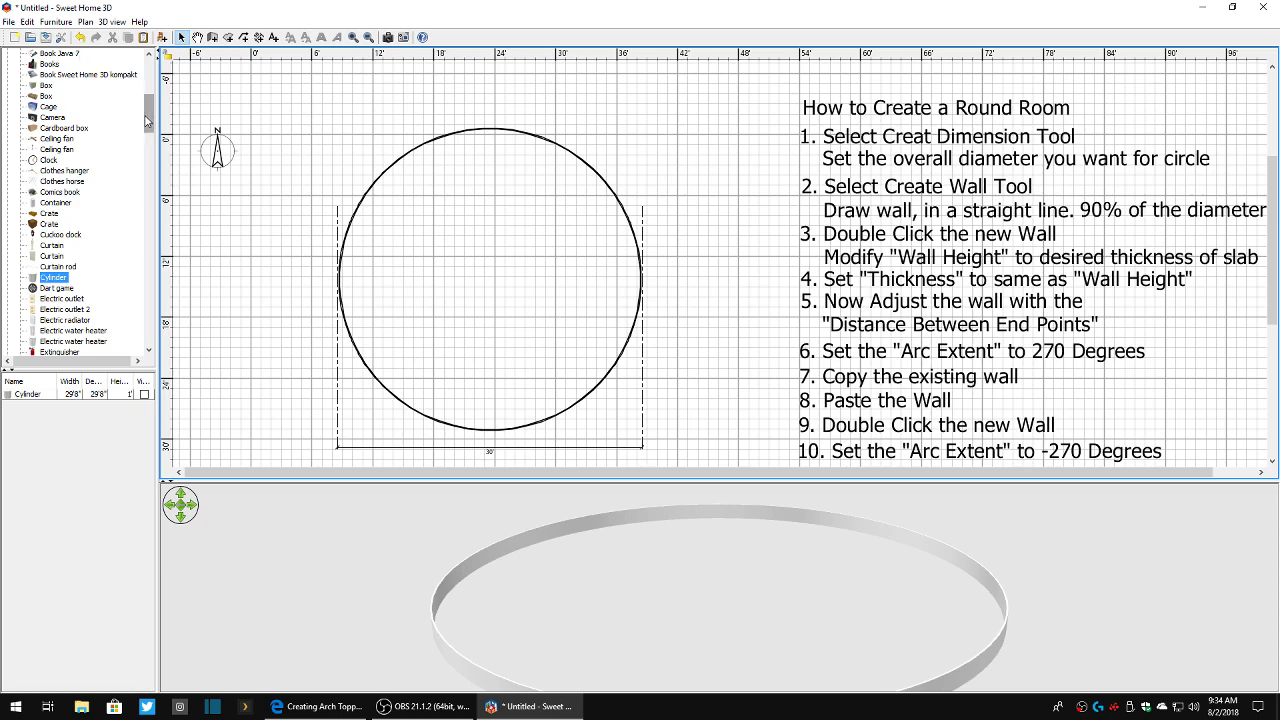
- Place a Cylinder from the Miscellaneous furniture category near the centre of the circular wall
{"action": "left_click_drag", "start_coordinate": [149, 118], "coordinate": [155, 96]}
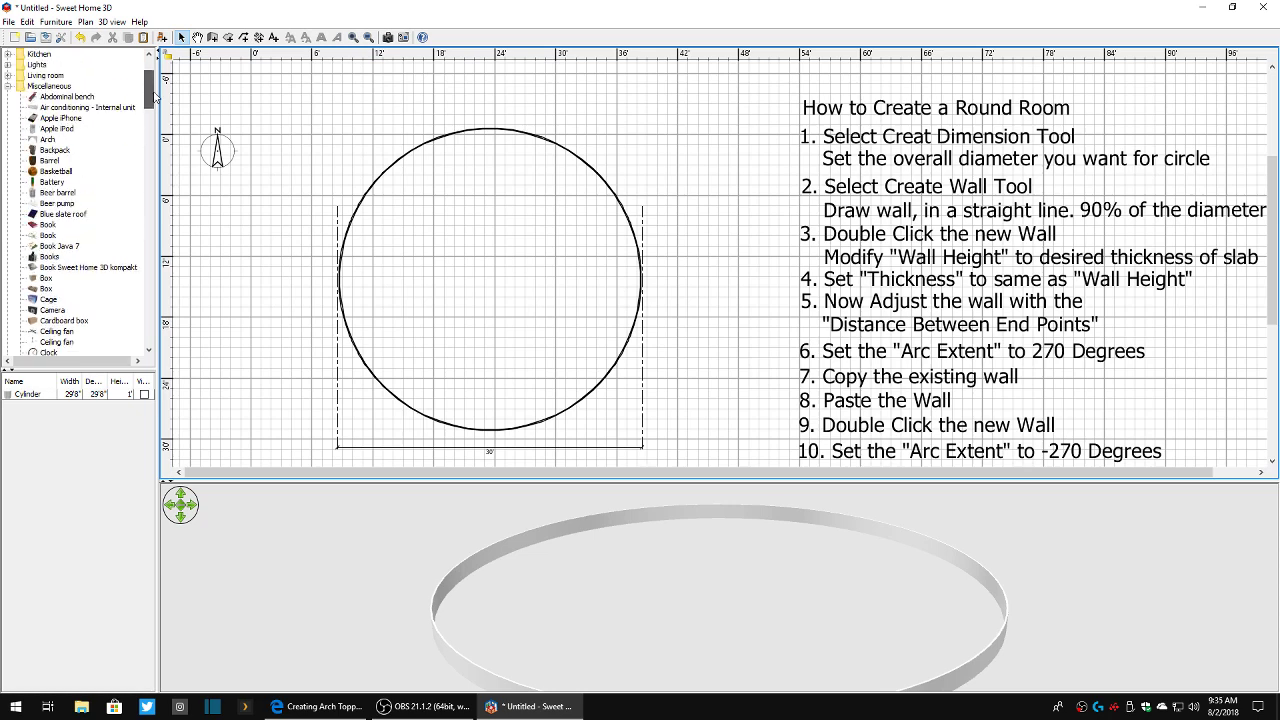
{"action": "left_click", "coordinate": [48, 86]}
{"action": "left_click_drag", "start_coordinate": [155, 96], "coordinate": [153, 126]}
{"action": "left_click", "coordinate": [54, 217]}
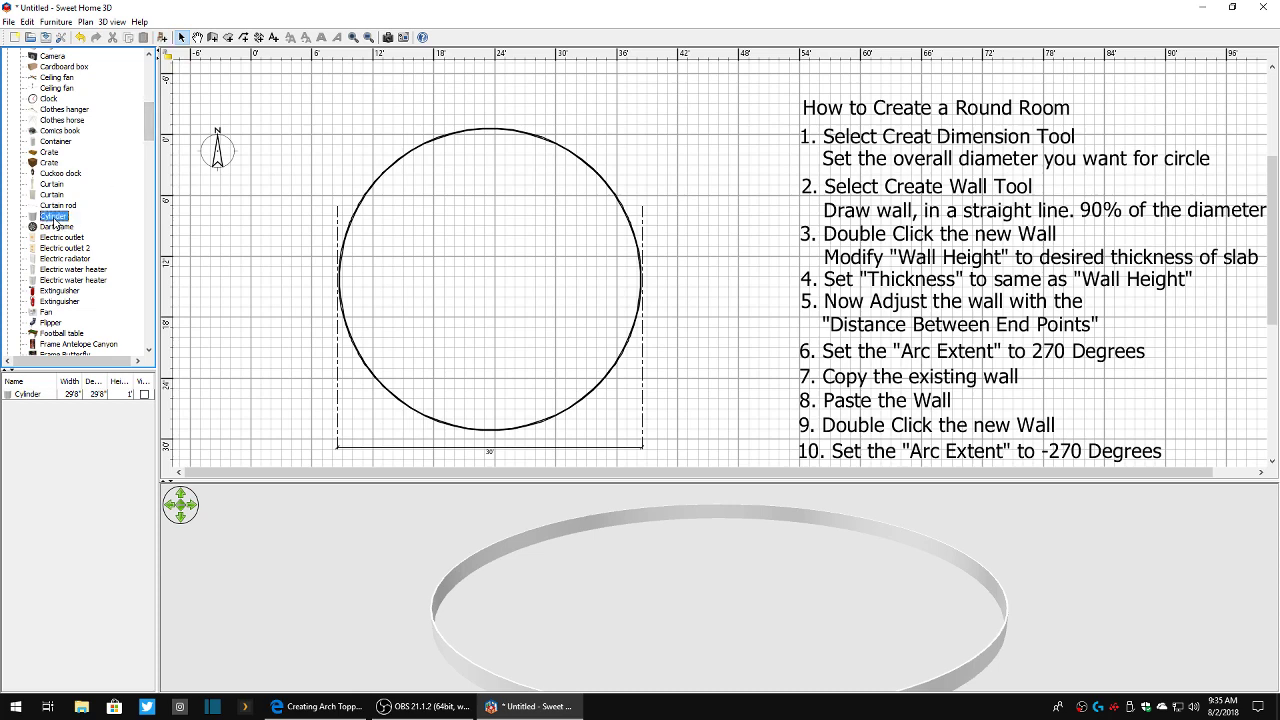
{"action": "left_click_drag", "start_coordinate": [54, 217], "coordinate": [486, 264]}
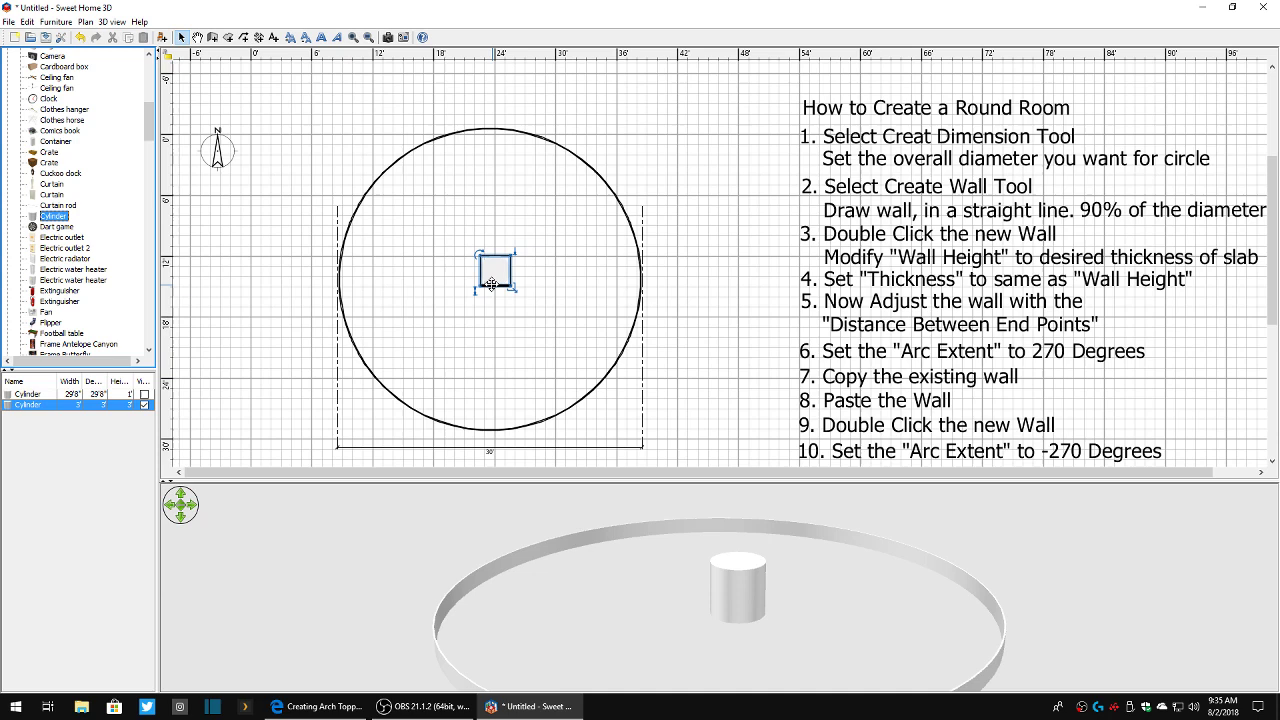
- Set the new cylinder's width and depth to 29'8" and its height to 1'
{"action": "double_click", "coordinate": [501, 264]}
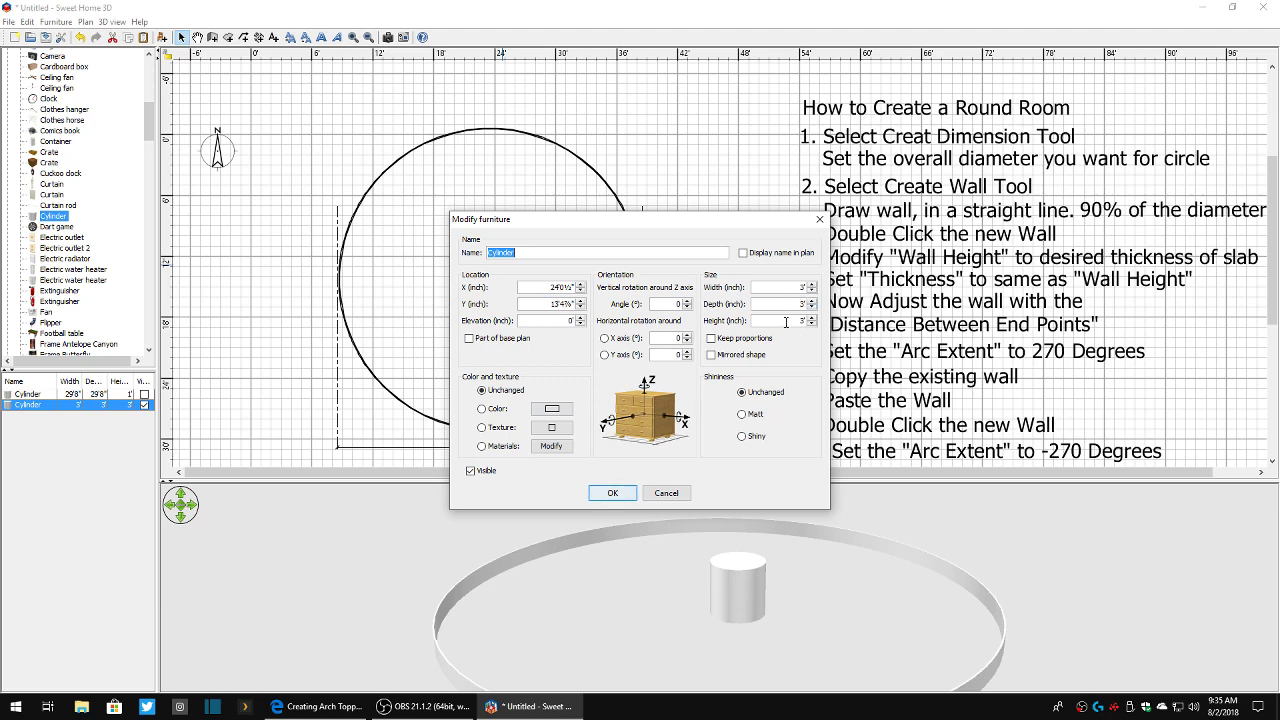
{"action": "left_click", "coordinate": [786, 321]}
{"action": "left_click_drag", "start_coordinate": [789, 287], "coordinate": [824, 291]}
{"action": "key", "text": "ctrl+c"}
{"action": "double_click", "coordinate": [800, 304]}
{"action": "key", "text": "ctrl+v"}
{"action": "left_click", "coordinate": [612, 493]}
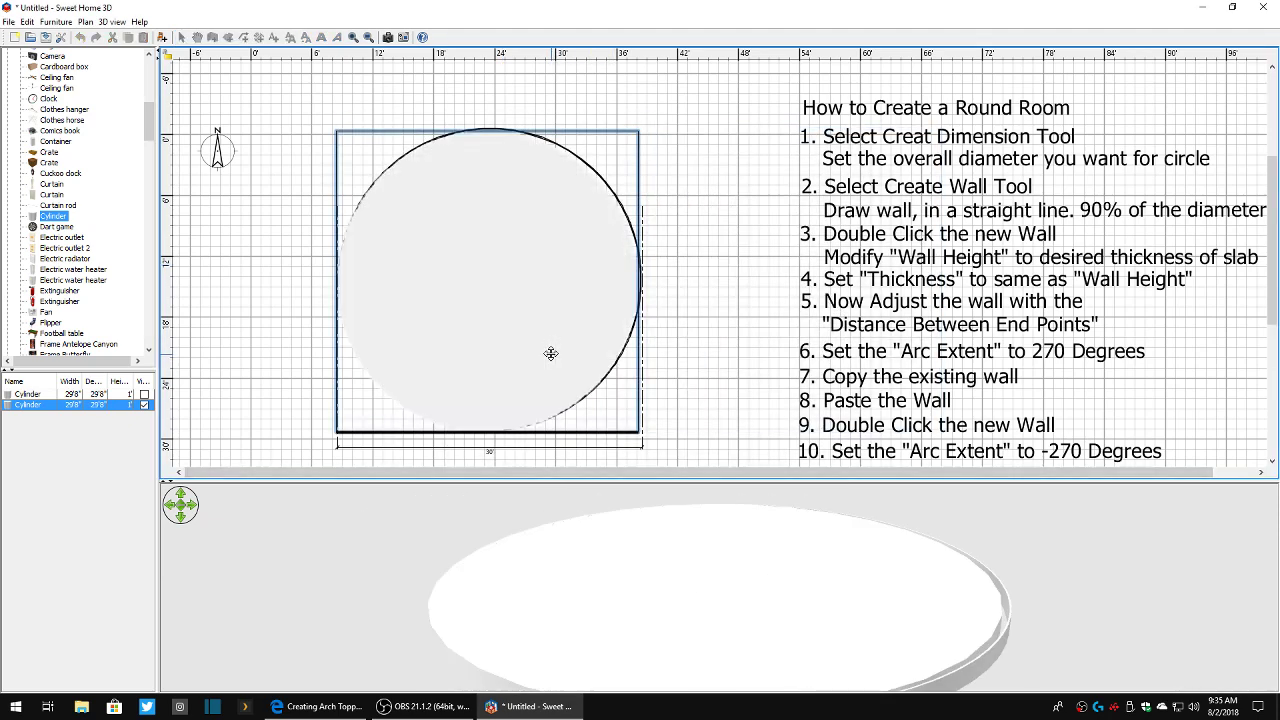
- Nudge the enlarged cylinder until its outline lines up with the circular wall
{"action": "key", "text": "Right"}
{"action": "key", "text": "Right"}
{"action": "key", "text": "Up"}
{"action": "key", "text": "Up"}
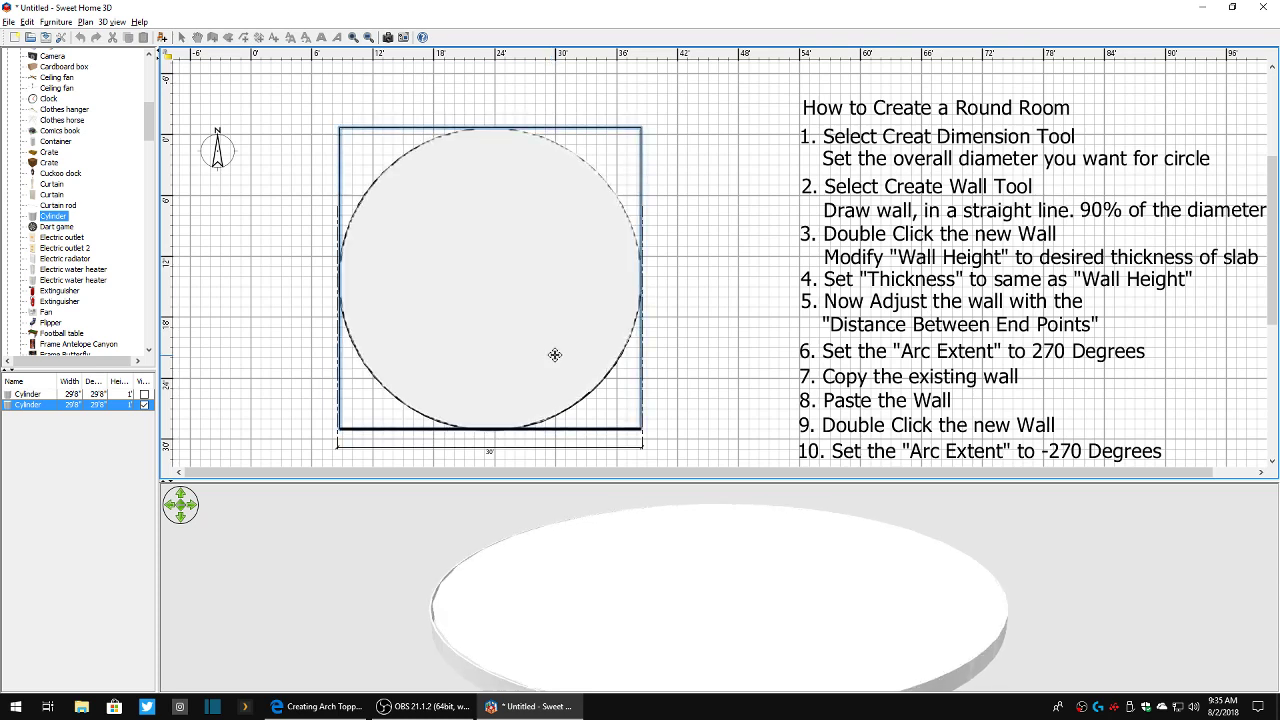
{"action": "left_click_drag", "start_coordinate": [555, 355], "coordinate": [552, 355]}
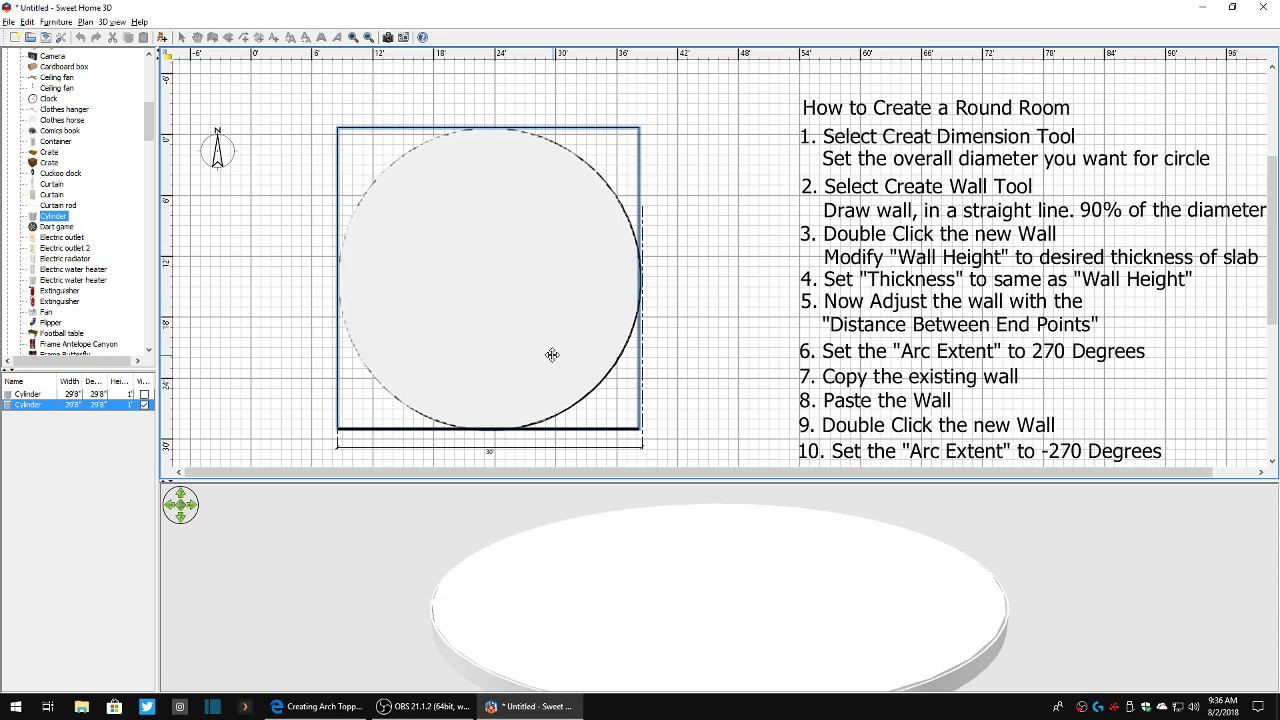
{"action": "key", "text": "ctrl+a"}
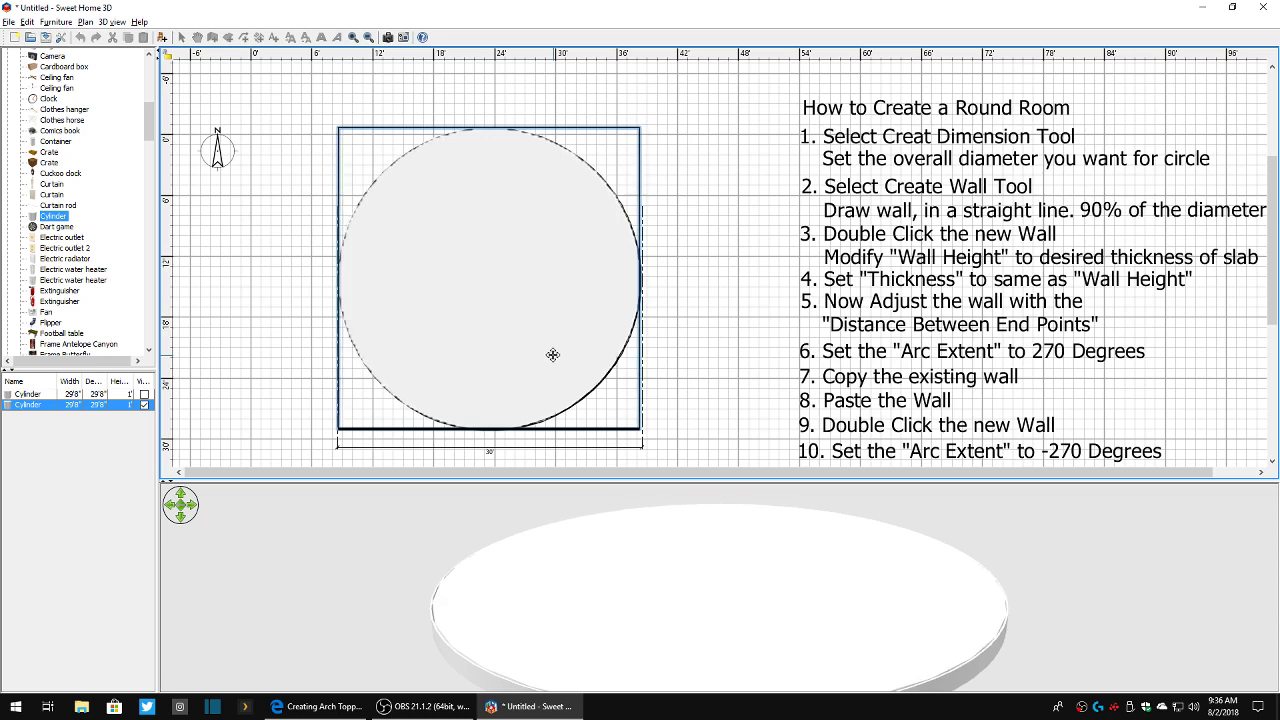
- Apply the Floor - Red tiles texture to the visible cylinder slab and check its surface and edge in 3D
{"action": "double_click", "coordinate": [551, 355]}
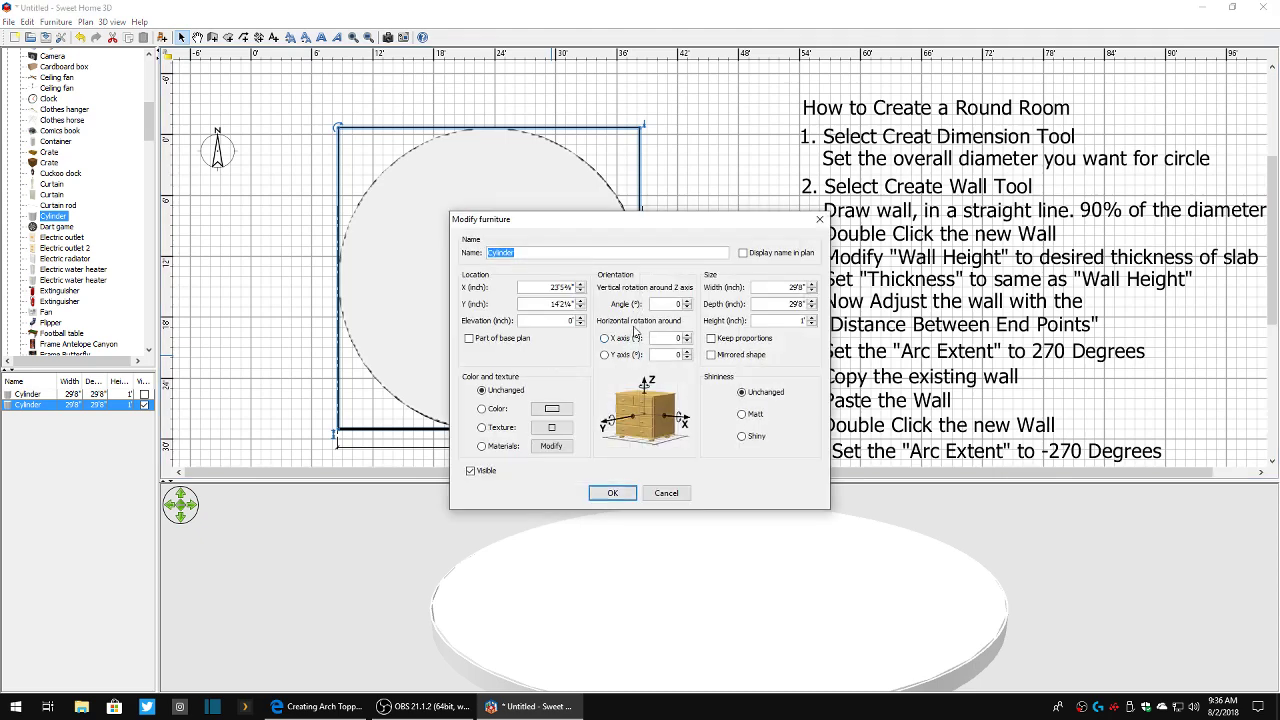
{"action": "left_click", "coordinate": [502, 431]}
{"action": "left_click", "coordinate": [551, 427]}
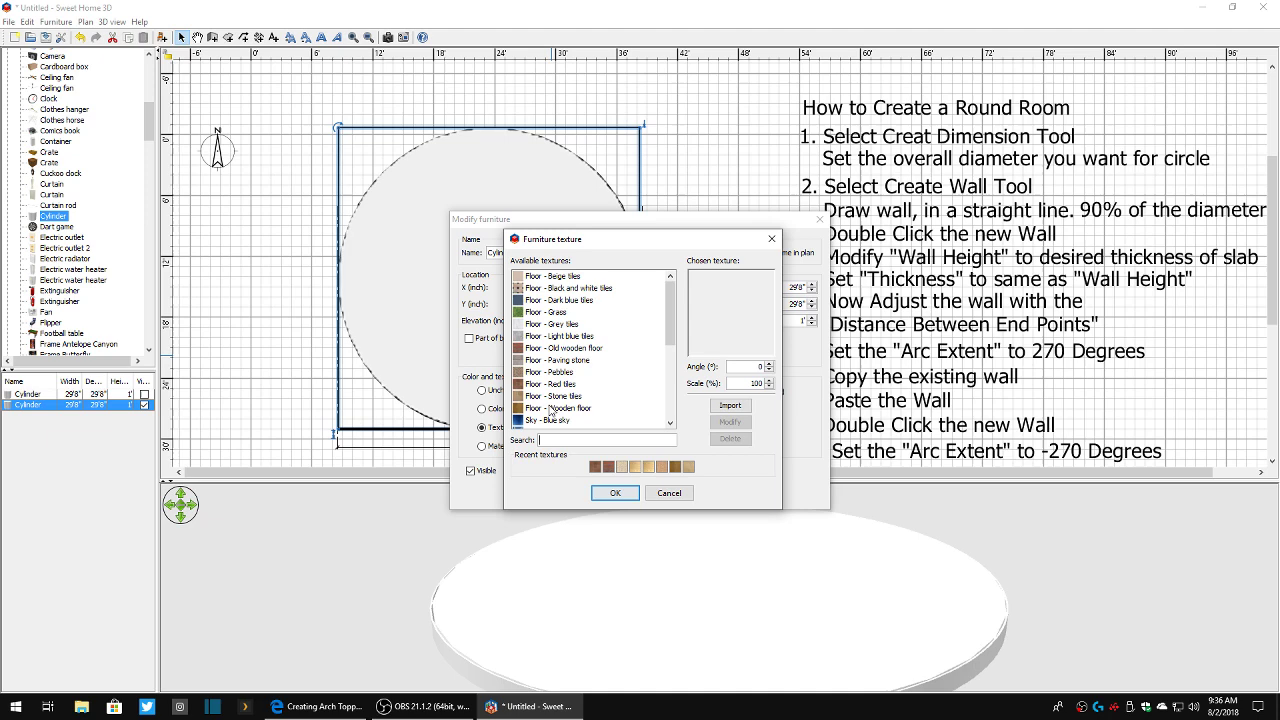
{"action": "left_click", "coordinate": [552, 385]}
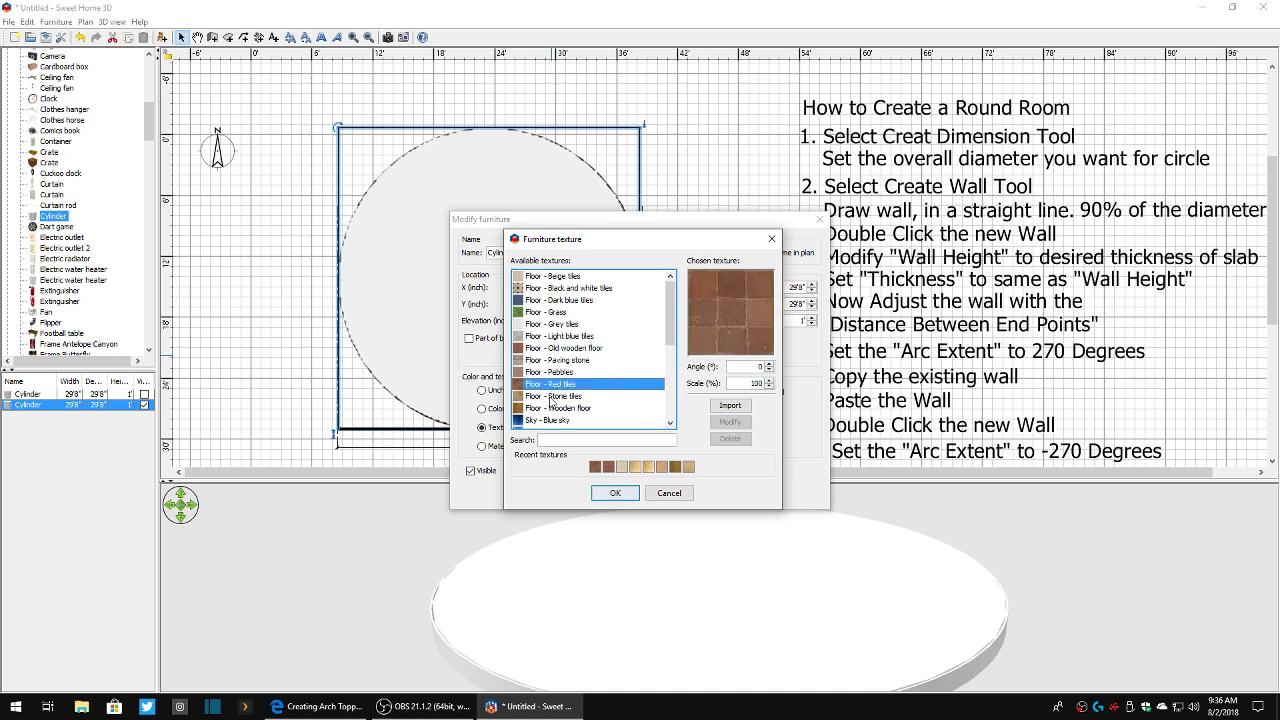
{"action": "left_click", "coordinate": [616, 493]}
{"action": "left_click", "coordinate": [616, 493]}
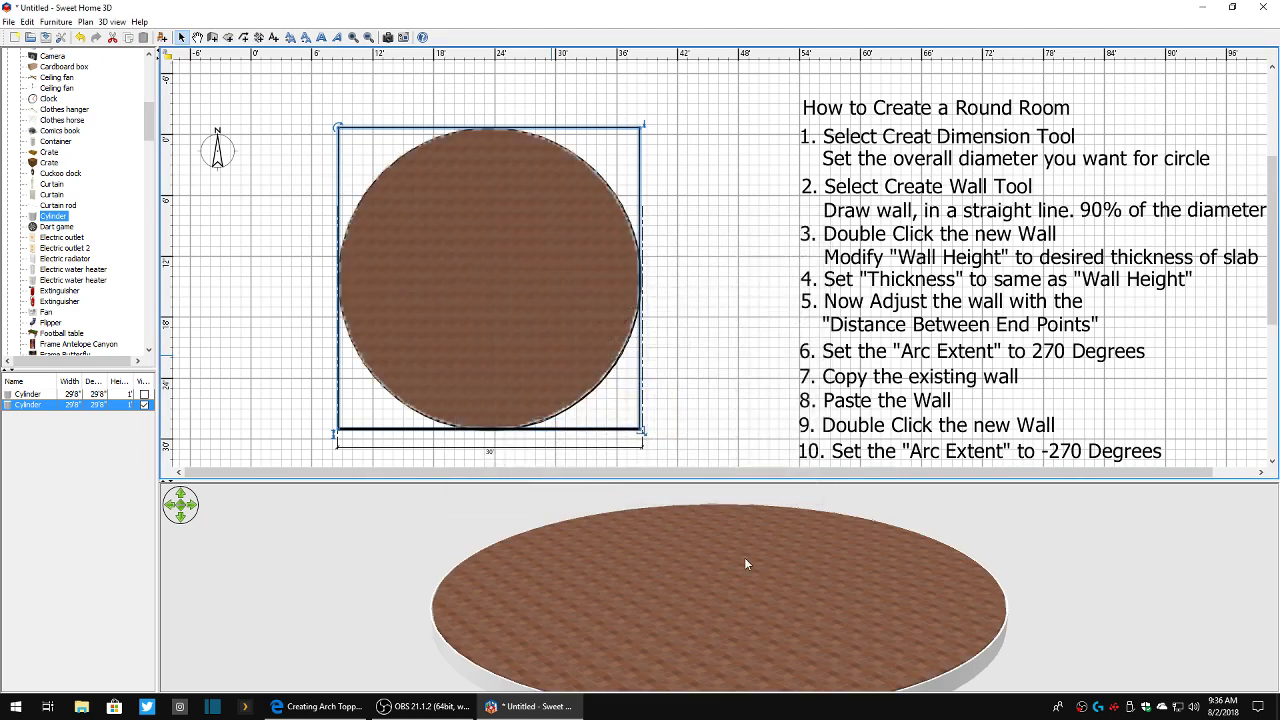
{"action": "left_click_drag", "start_coordinate": [744, 557], "coordinate": [358, 518]}
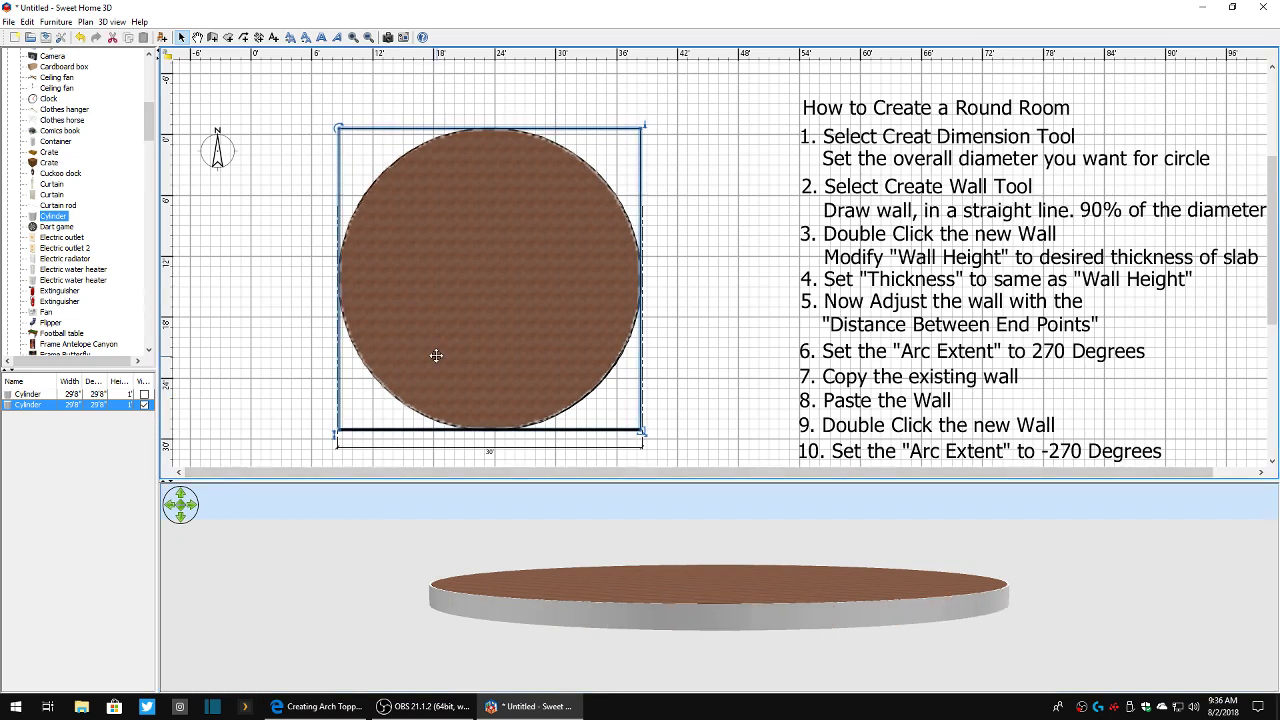
{"action": "left_click_drag", "start_coordinate": [856, 610], "coordinate": [895, 581]}
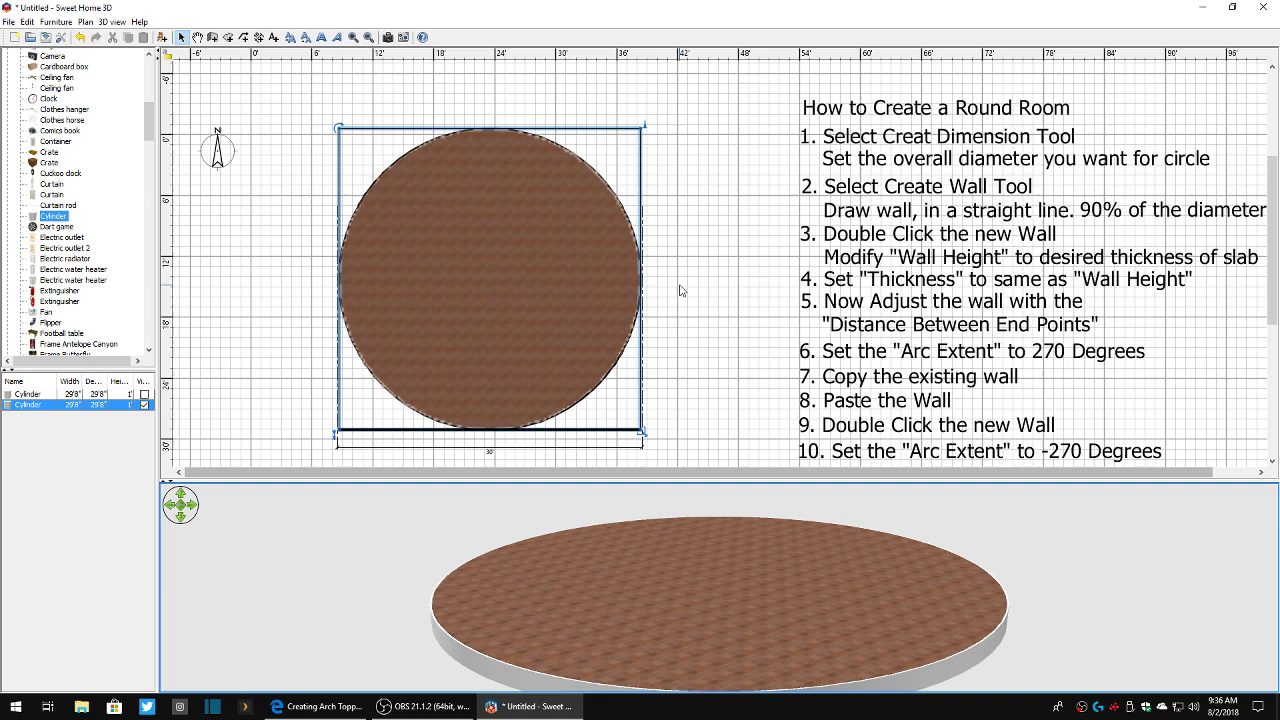
- Draw a horizontal straight wall about 8'3" long west of the round slab
{"action": "left_click", "coordinate": [212, 37]}
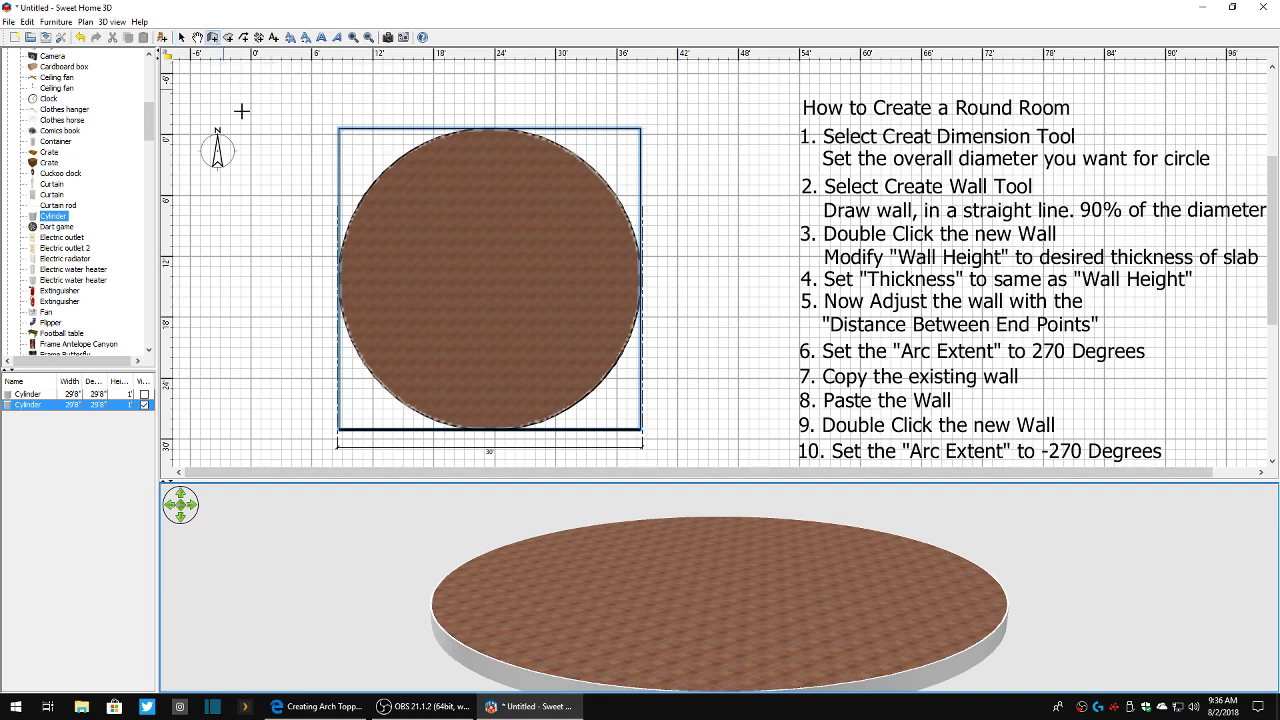
{"action": "left_click", "coordinate": [220, 236]}
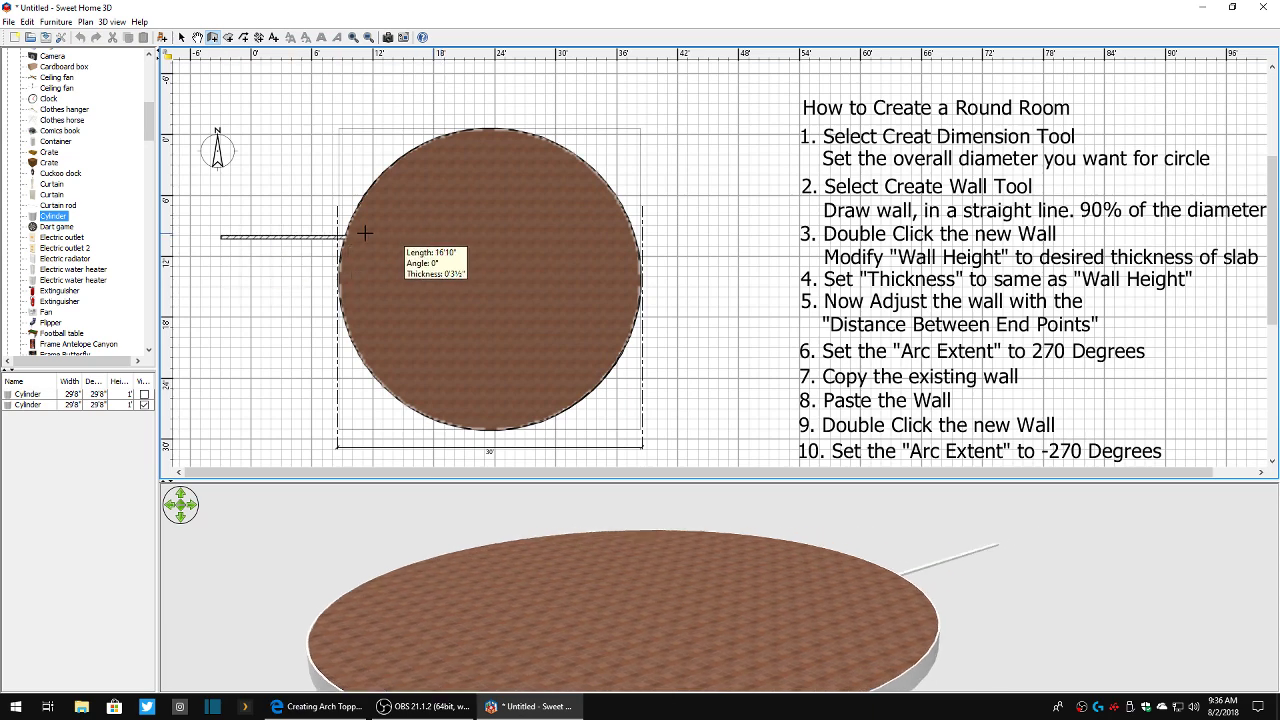
{"action": "double_click", "coordinate": [304, 235]}
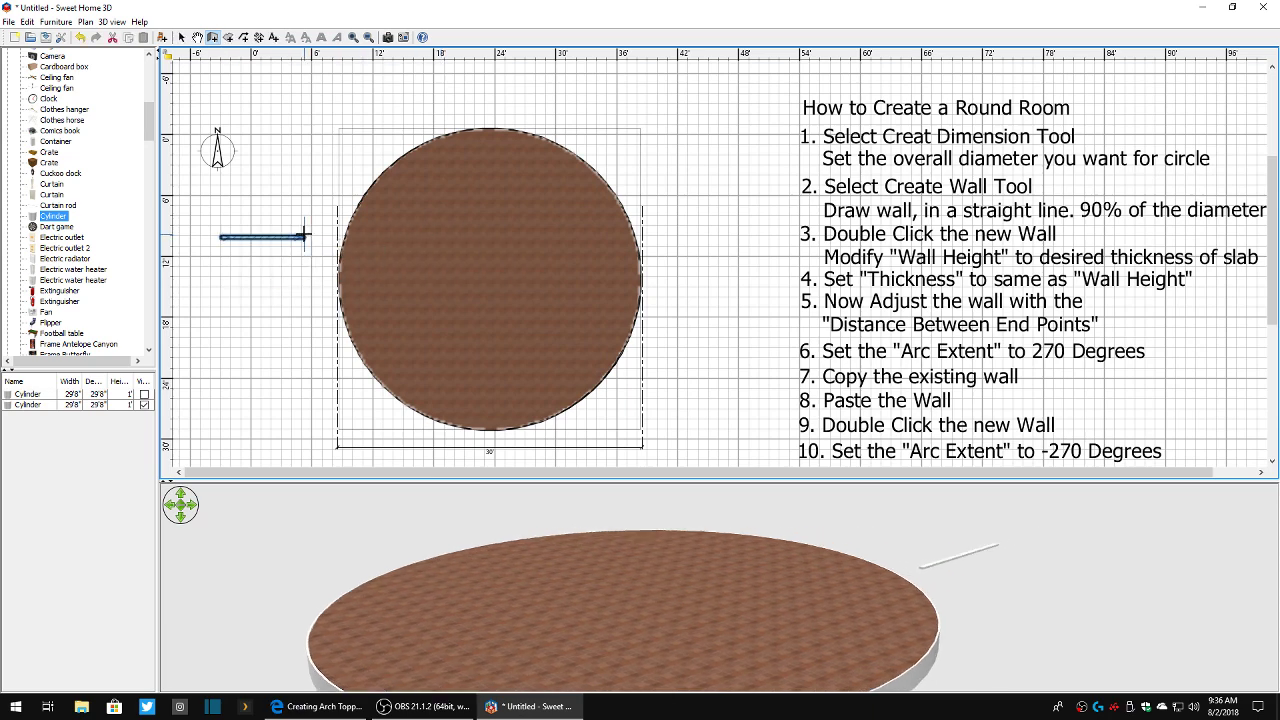
- Set the height of the new straight wall to 8' and shift the wall slightly in the plan
{"action": "left_click", "coordinate": [180, 39]}
{"action": "double_click", "coordinate": [272, 238]}
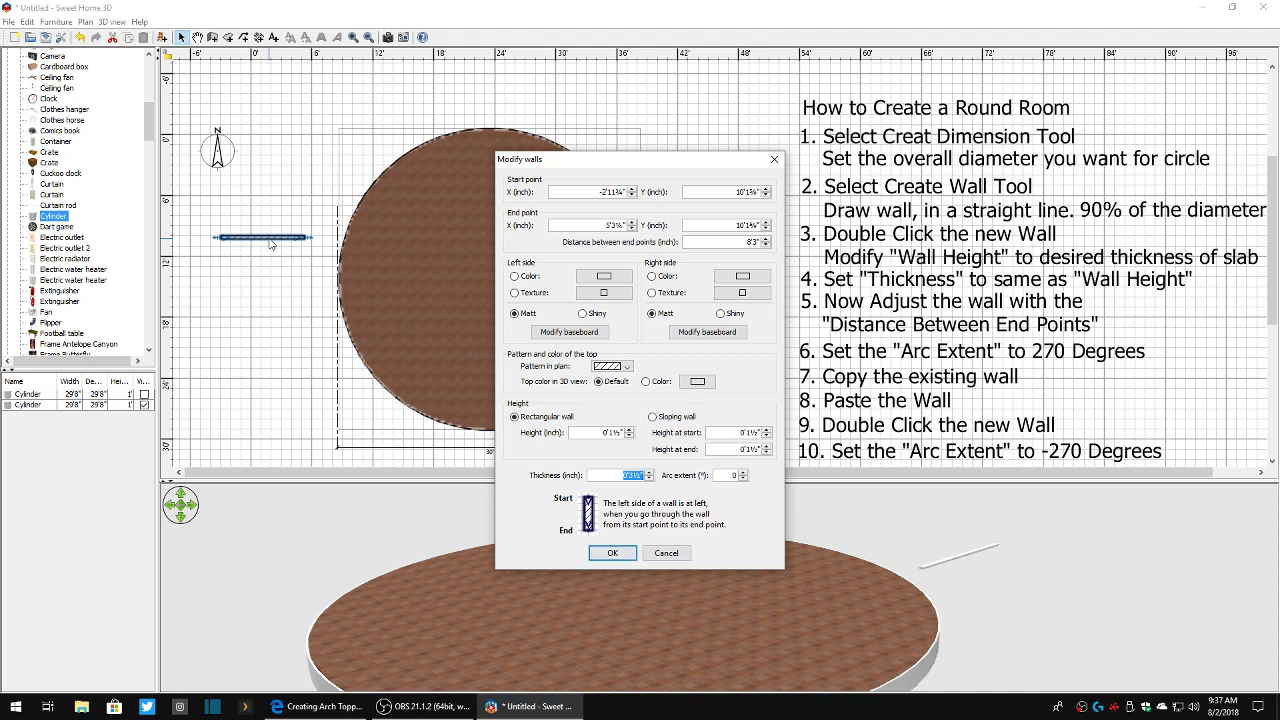
{"action": "left_click", "coordinate": [612, 552]}
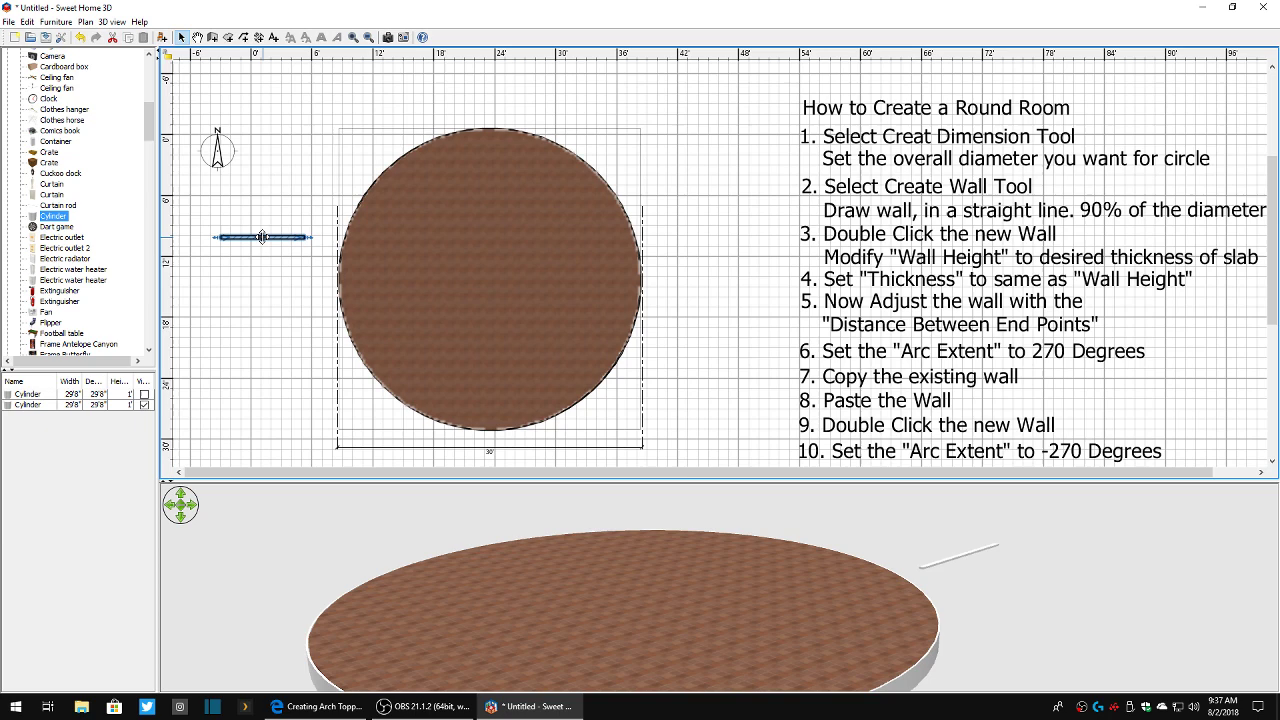
{"action": "mouse_move", "coordinate": [259, 237]}
{"action": "left_mouse_down"}
{"action": "mouse_move", "coordinate": [445, 248]}
{"action": "mouse_move", "coordinate": [263, 240]}
{"action": "left_mouse_up"}
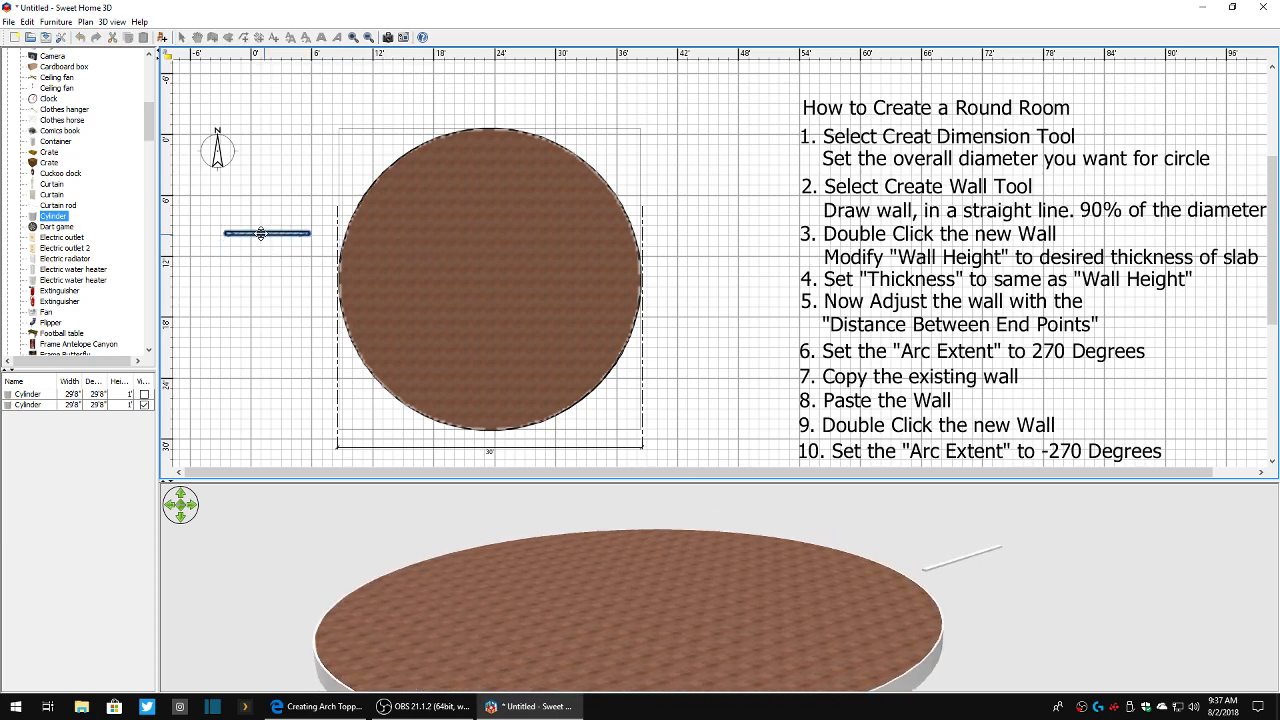
{"action": "double_click", "coordinate": [263, 240]}
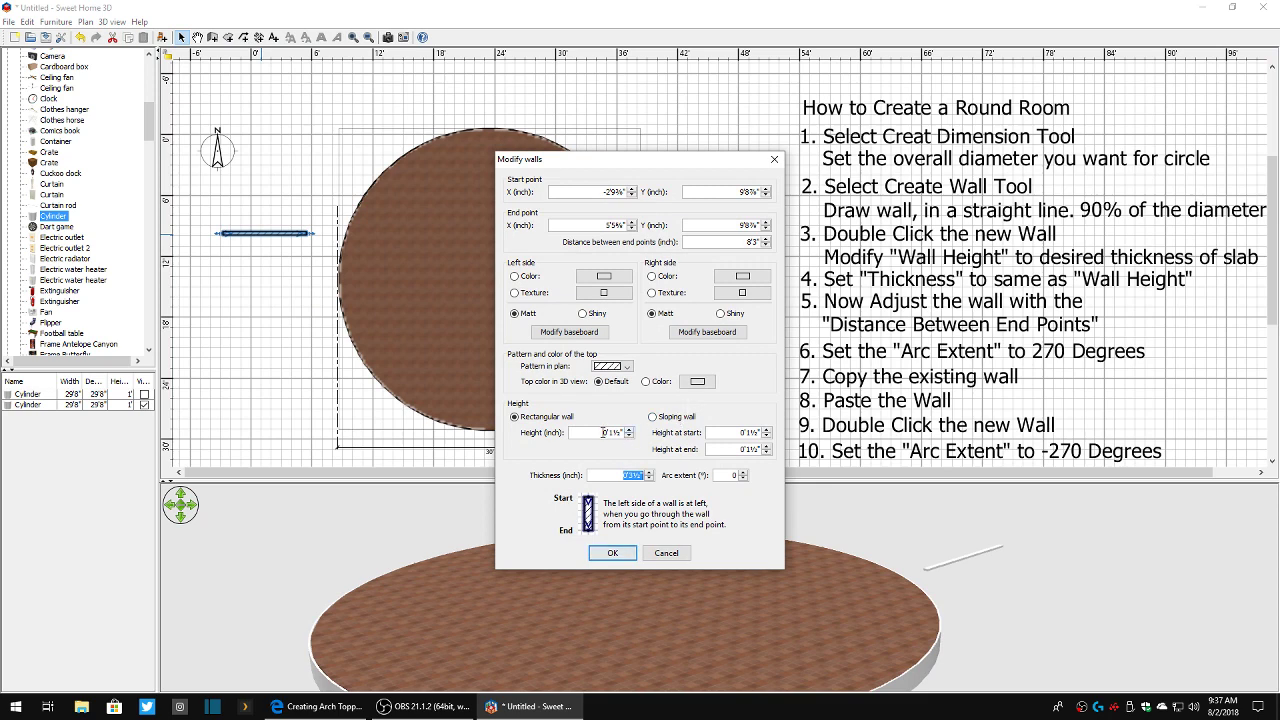
{"action": "left_click", "coordinate": [604, 432]}
{"action": "type", "text": "8'"}
{"action": "left_click", "coordinate": [616, 555]}
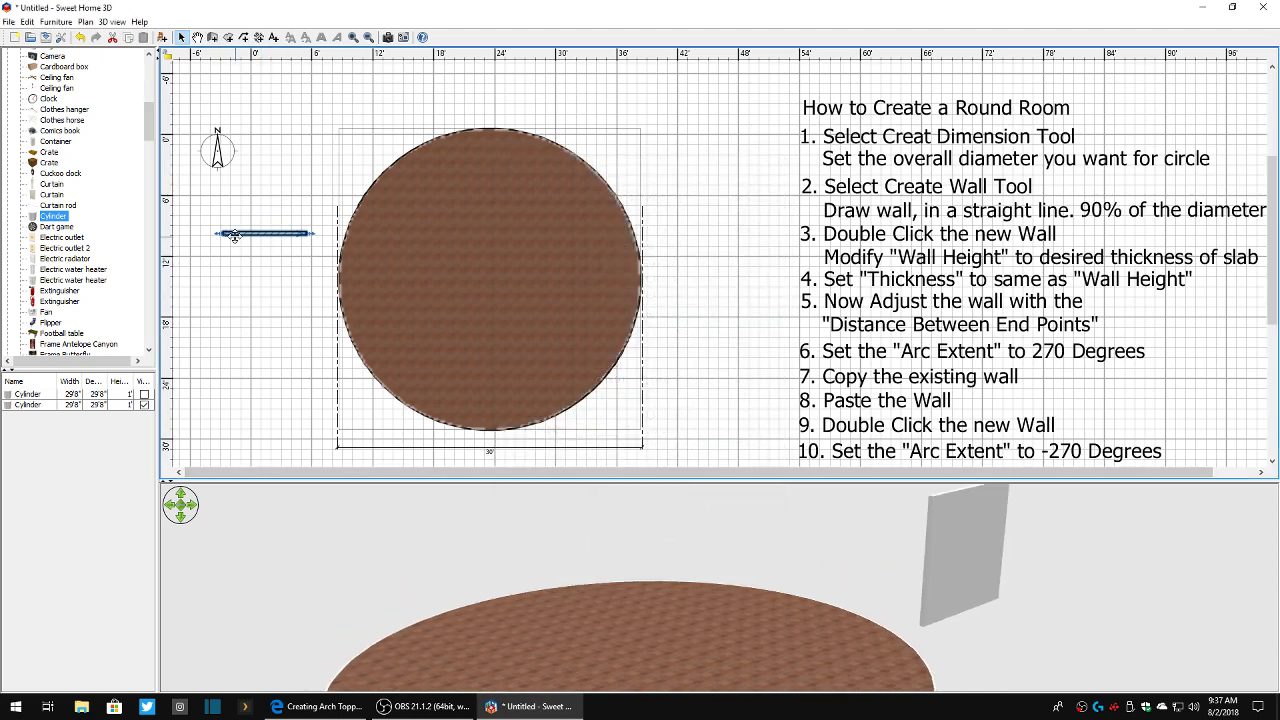
- Move the straight wall south-east towards the slab's edge and set its height to 9'
{"action": "left_click_drag", "start_coordinate": [233, 236], "coordinate": [252, 273]}
{"action": "double_click", "coordinate": [285, 273]}
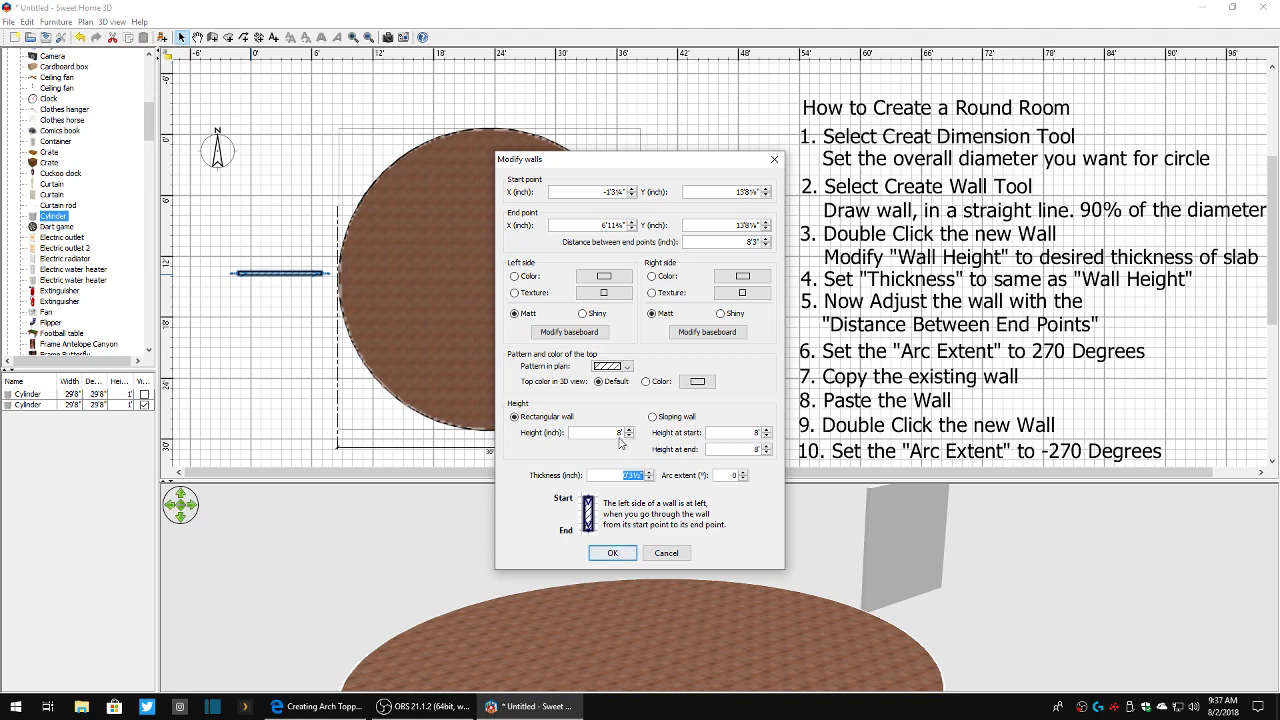
{"action": "left_click", "coordinate": [620, 432]}
{"action": "type", "text": "9'"}
{"action": "left_click", "coordinate": [630, 557]}
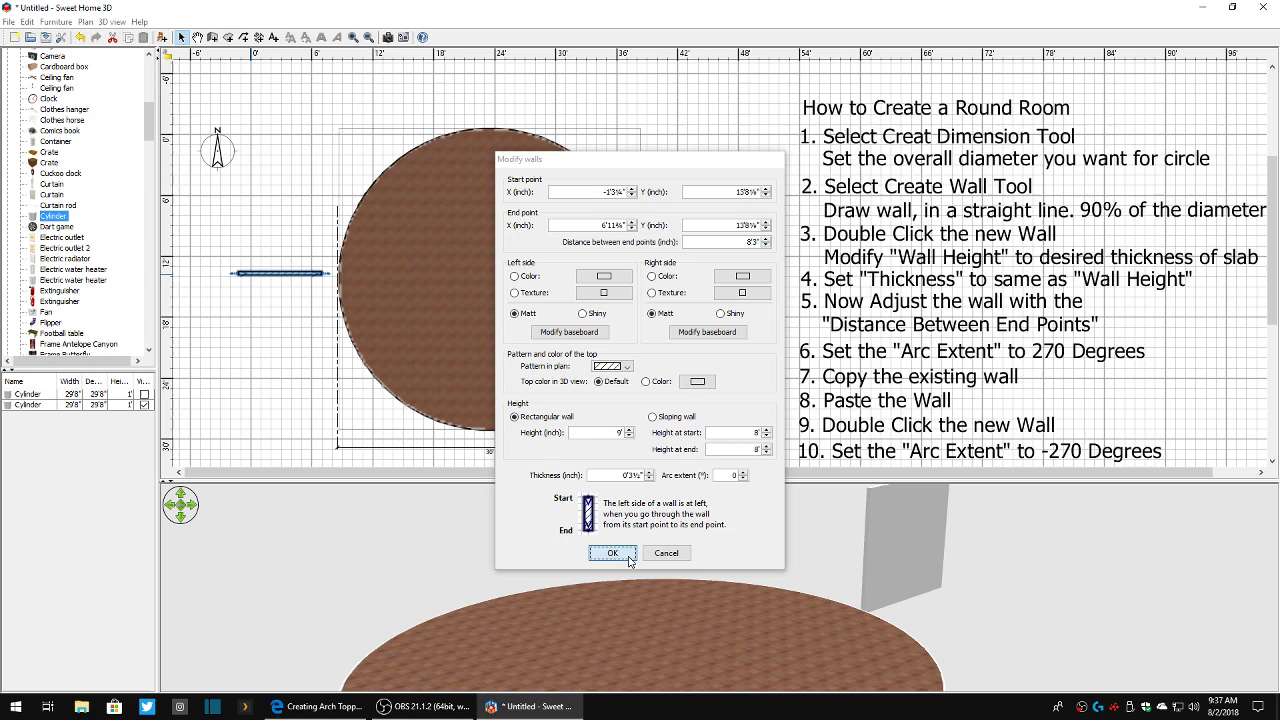
- Try the straight wall on the west part of the slab, move it off to the north-west, and delete it
{"action": "left_click_drag", "start_coordinate": [280, 269], "coordinate": [378, 273]}
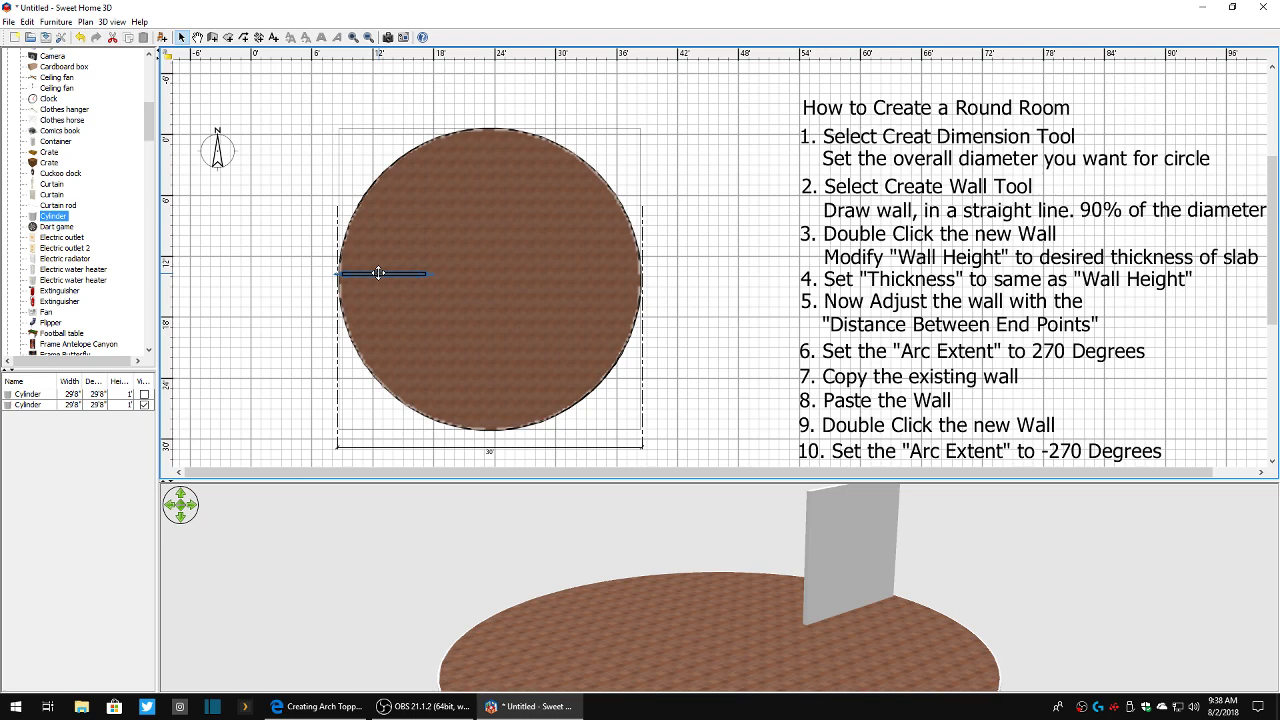
{"action": "left_click_drag", "start_coordinate": [405, 272], "coordinate": [340, 76]}
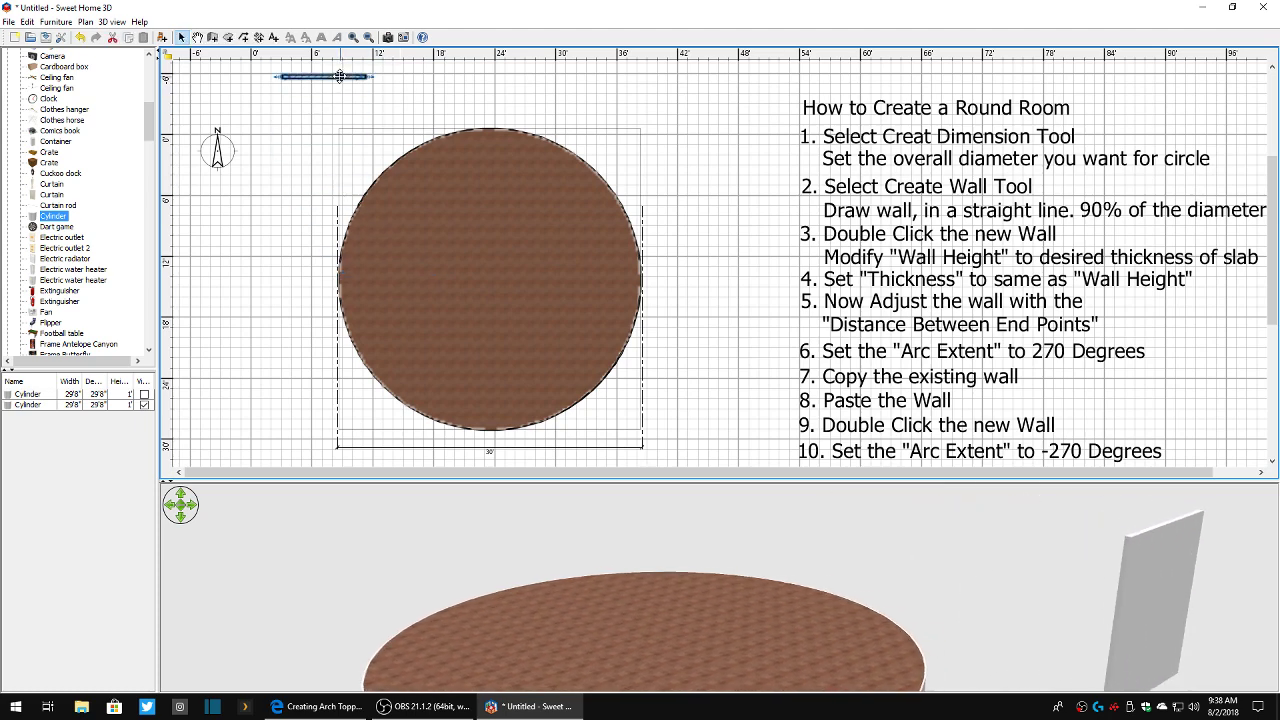
{"action": "key", "text": "Delete"}
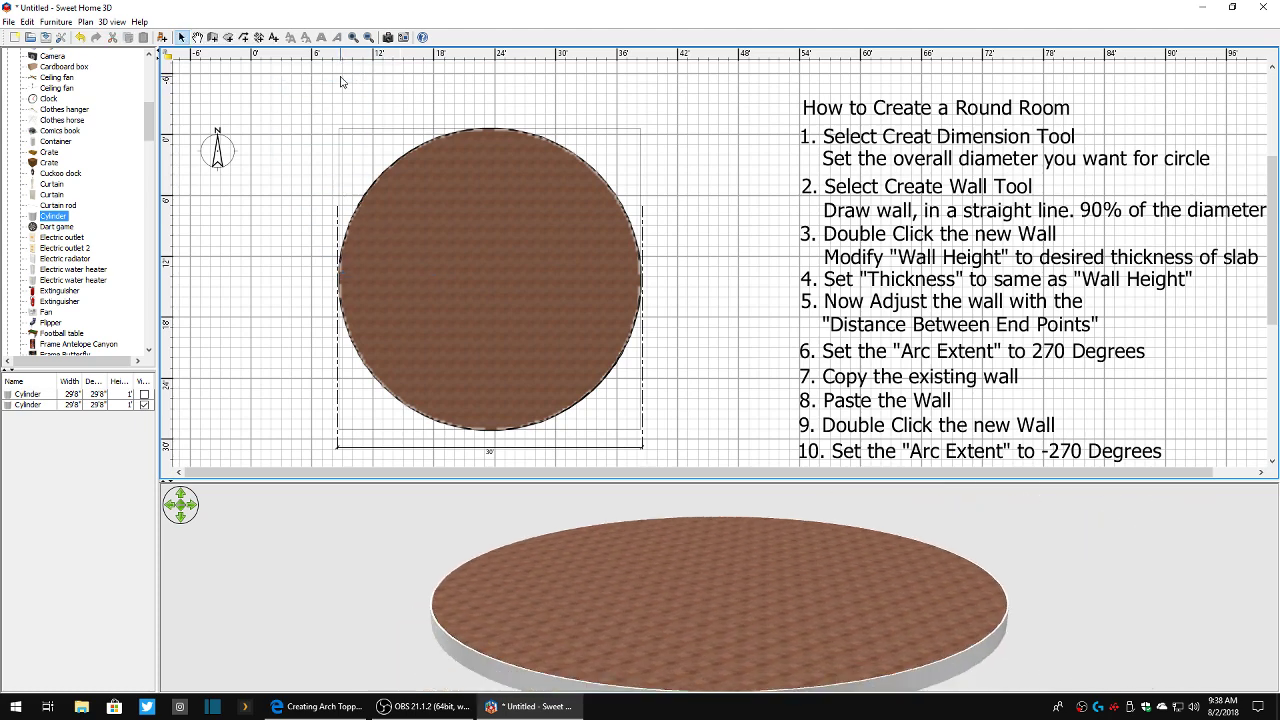